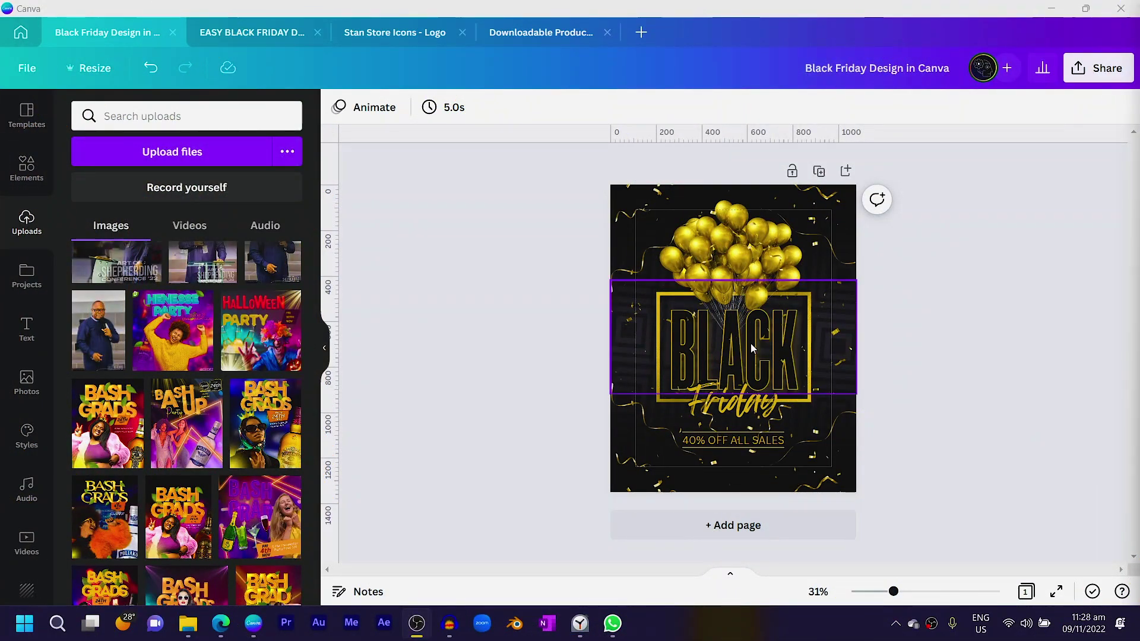
# Step: Add a second page to the design, reviewing the finished Black Friday flyer on page 1 for reference
pyautogui.click(623, 537)
pyautogui.click(623, 535)
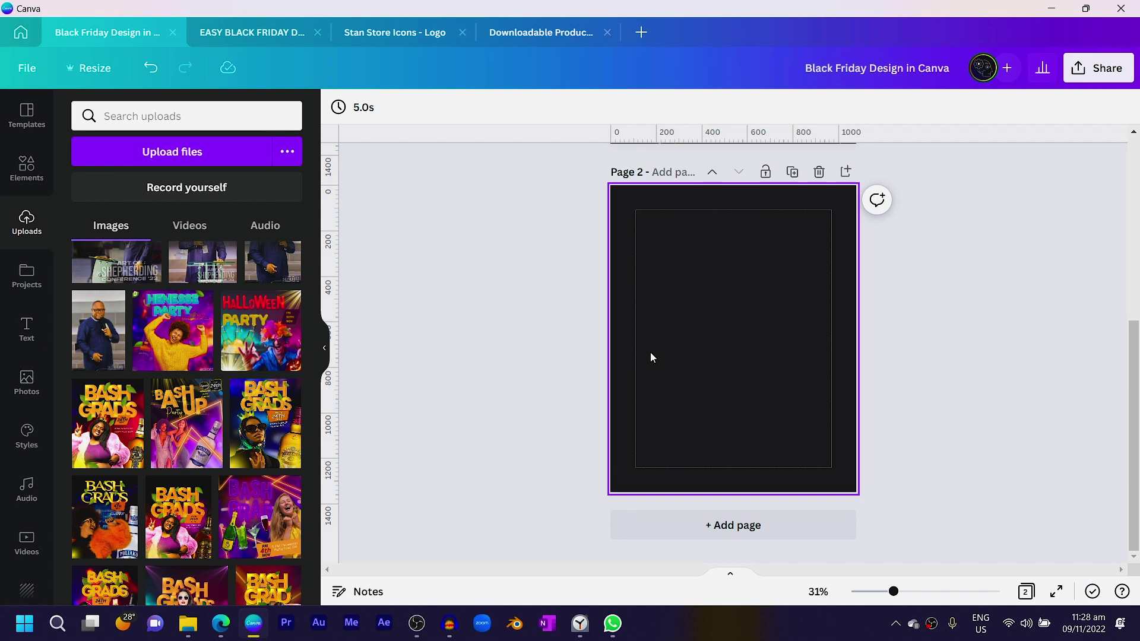
pyautogui.scroll(3, 532, 406)
pyautogui.scroll(3, 532, 406)
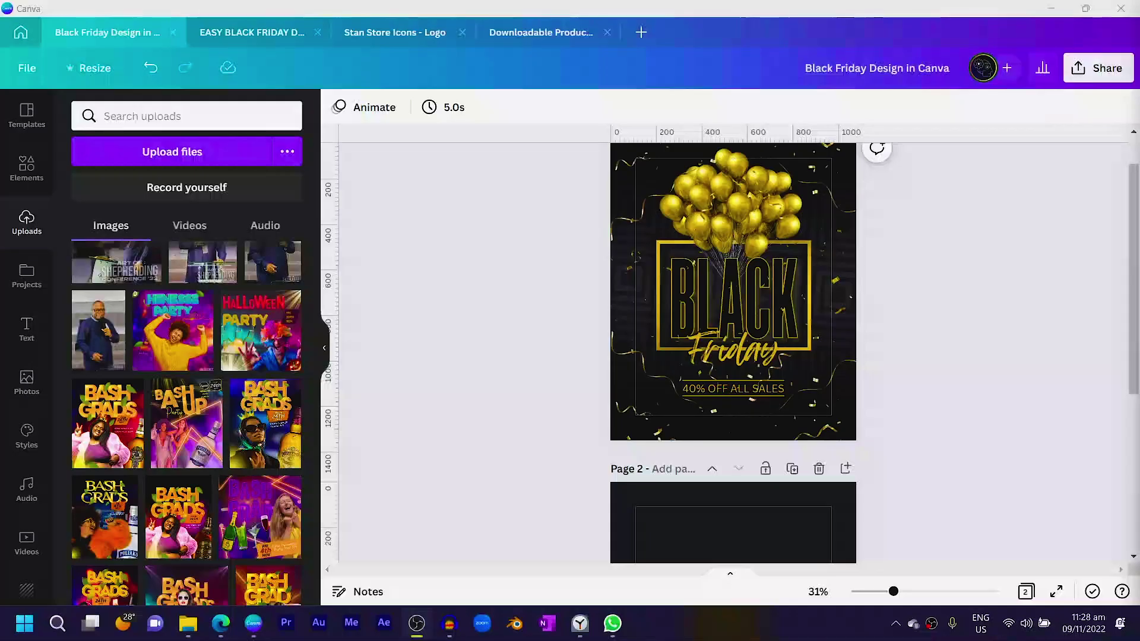
pyautogui.scroll(-5, 881, 349)
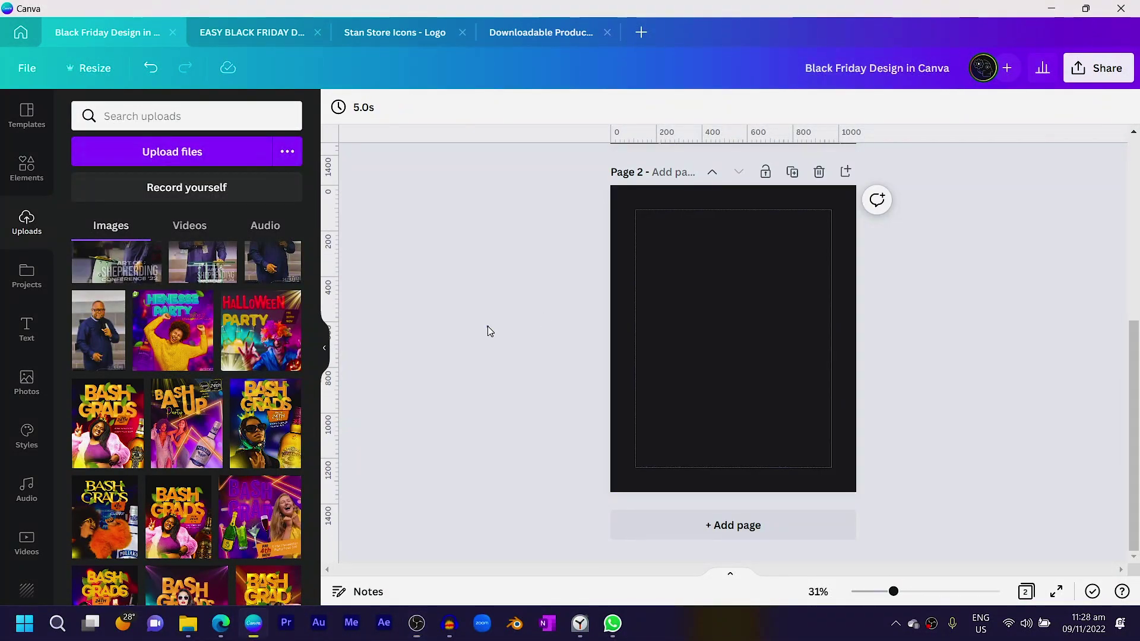
# Step: Insert a square on page 2 and fill it with the page's dark background colour, 1B1A20
pyautogui.click(728, 345)
pyautogui.press('r')
pyautogui.press('Escape')
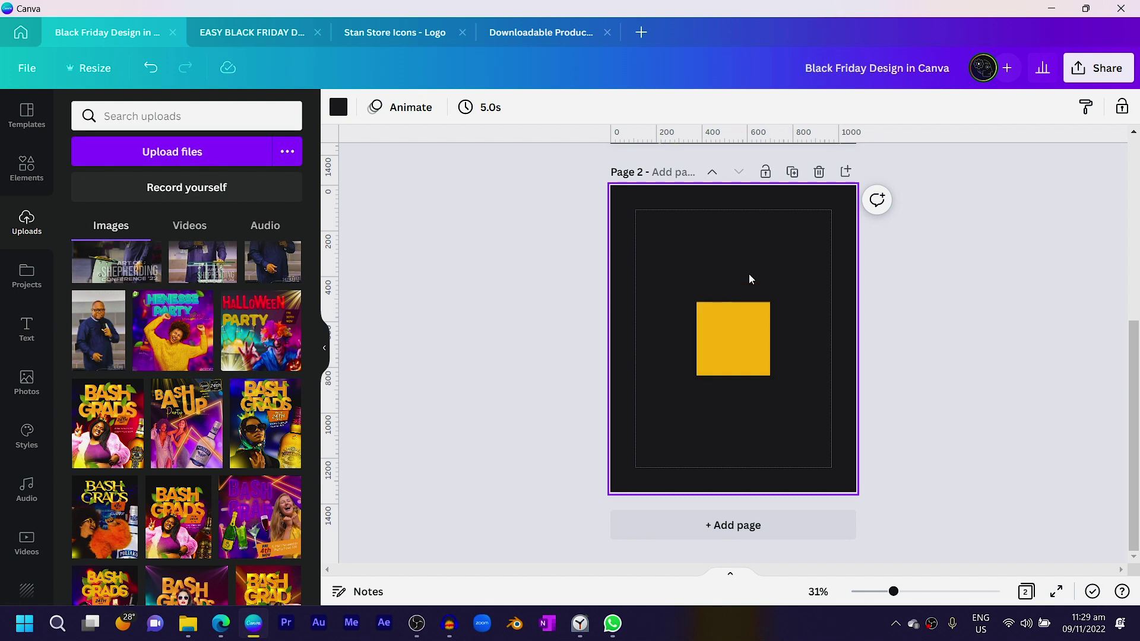
pyautogui.click(338, 107)
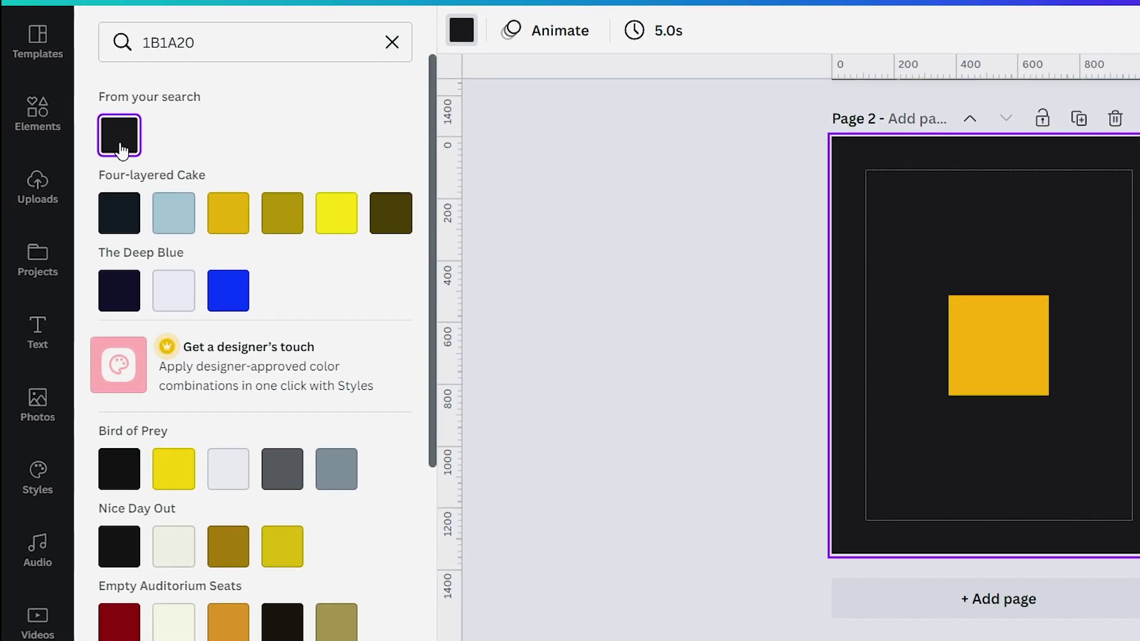
pyautogui.click(960, 318)
pyautogui.click(569, 30)
pyautogui.click(112, 148)
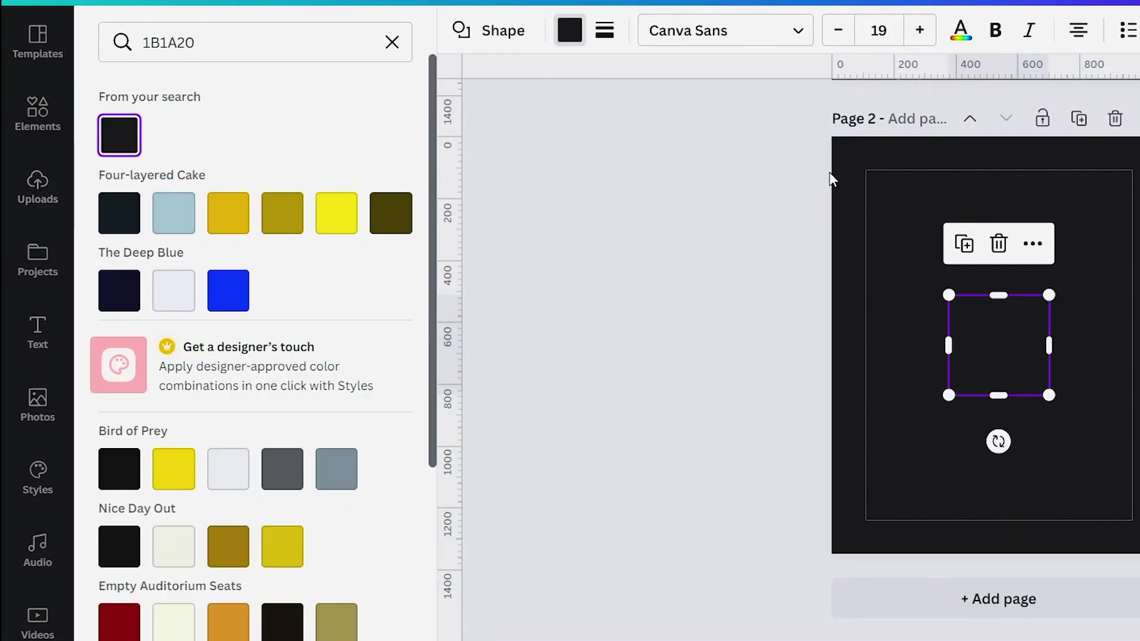
# Step: Give the square a solid border with a weight of 40
pyautogui.click(605, 38)
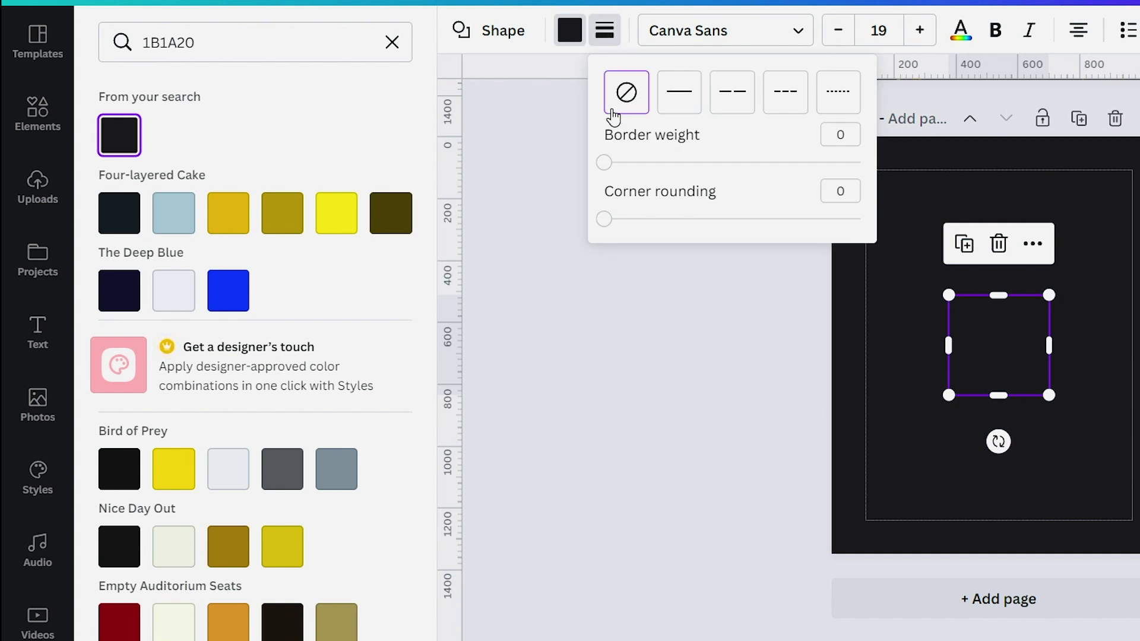
pyautogui.click(680, 101)
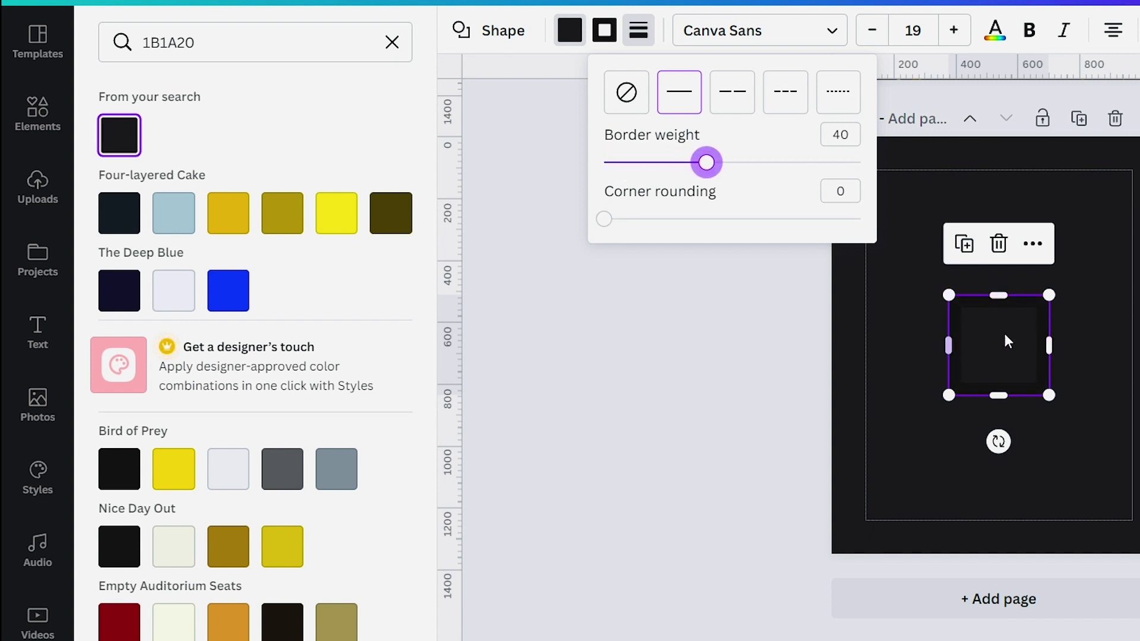
pyautogui.click(392, 42)
pyautogui.click(119, 134)
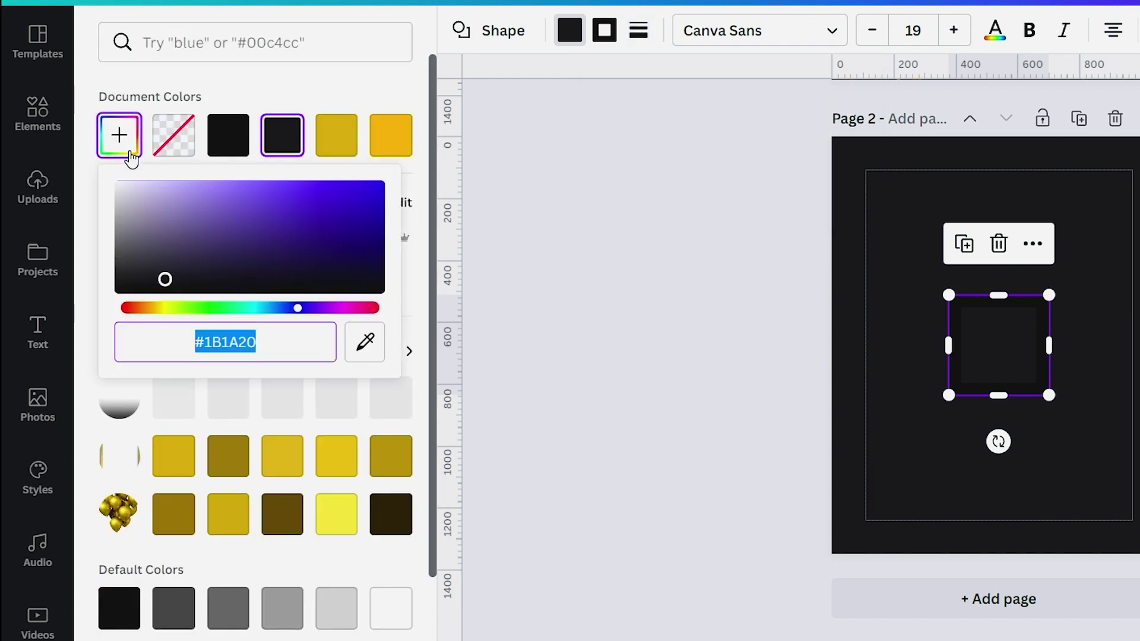
pyautogui.moveTo(168, 283); pyautogui.dragTo(144, 272)
pyautogui.click(701, 263)
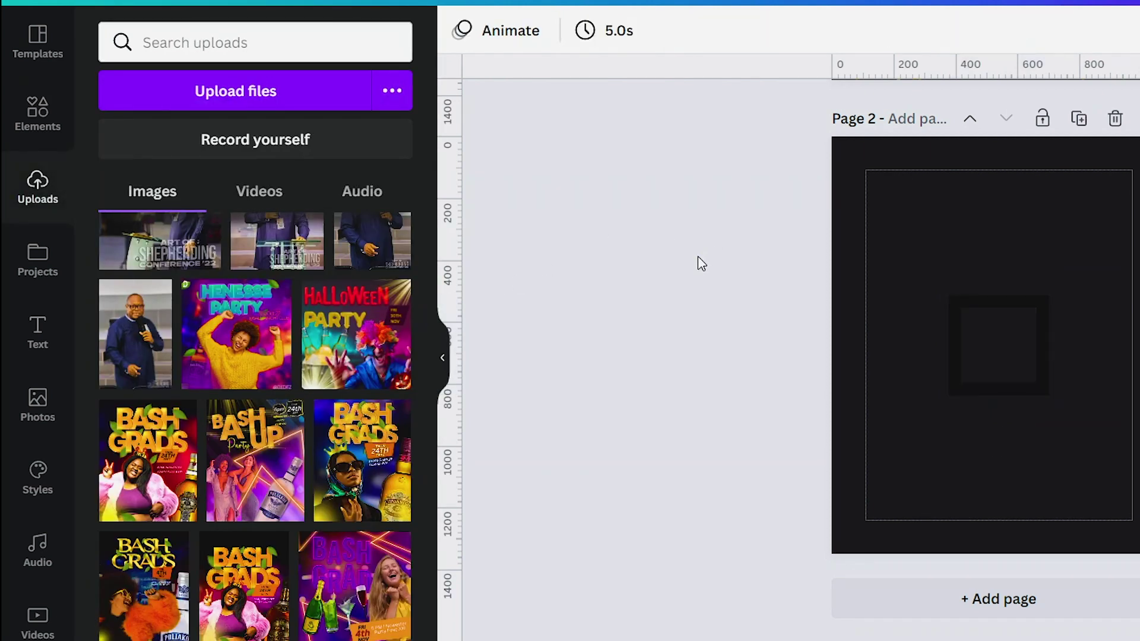
# Step: Set the square's border to a custom dark grey, #3B3B3B
pyautogui.click(1023, 314)
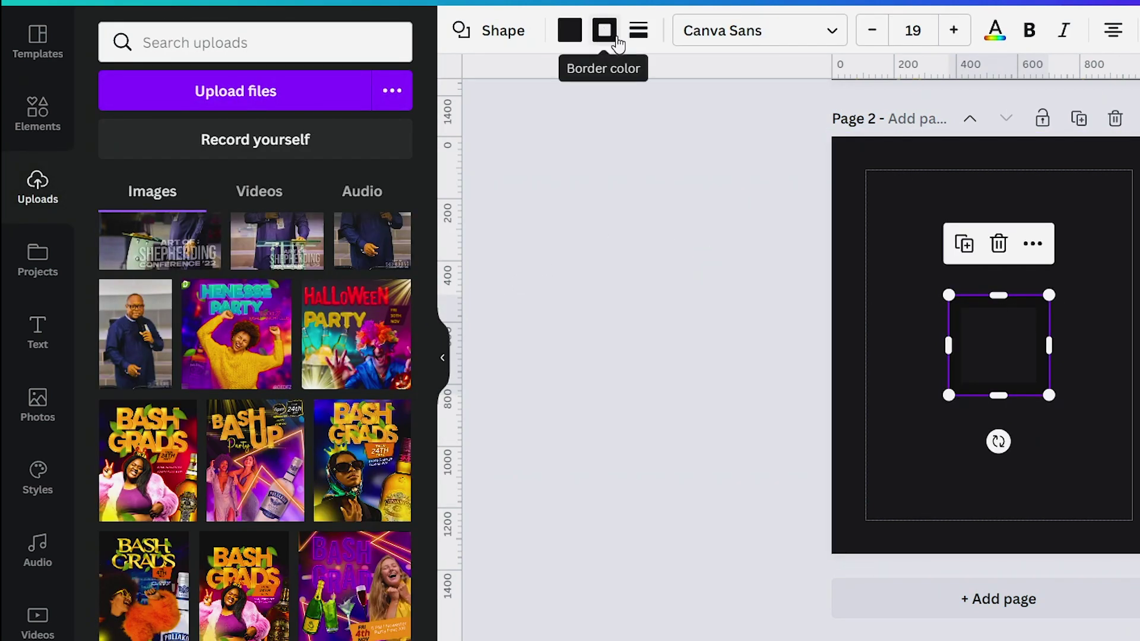
pyautogui.click(605, 31)
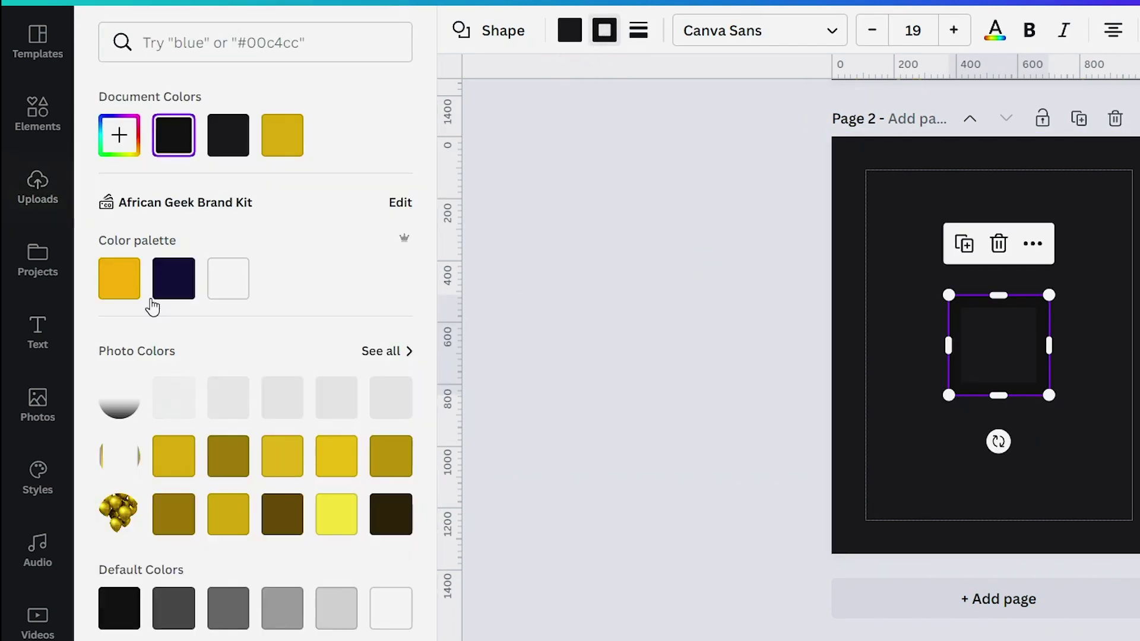
pyautogui.click(119, 135)
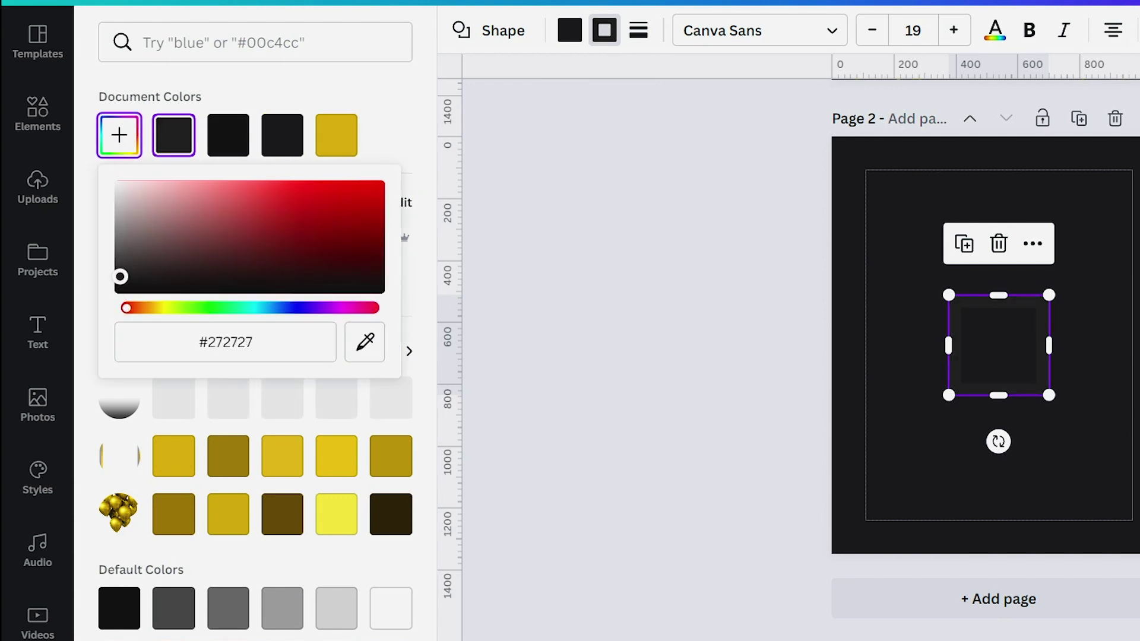
pyautogui.moveTo(121, 277); pyautogui.dragTo(108, 269)
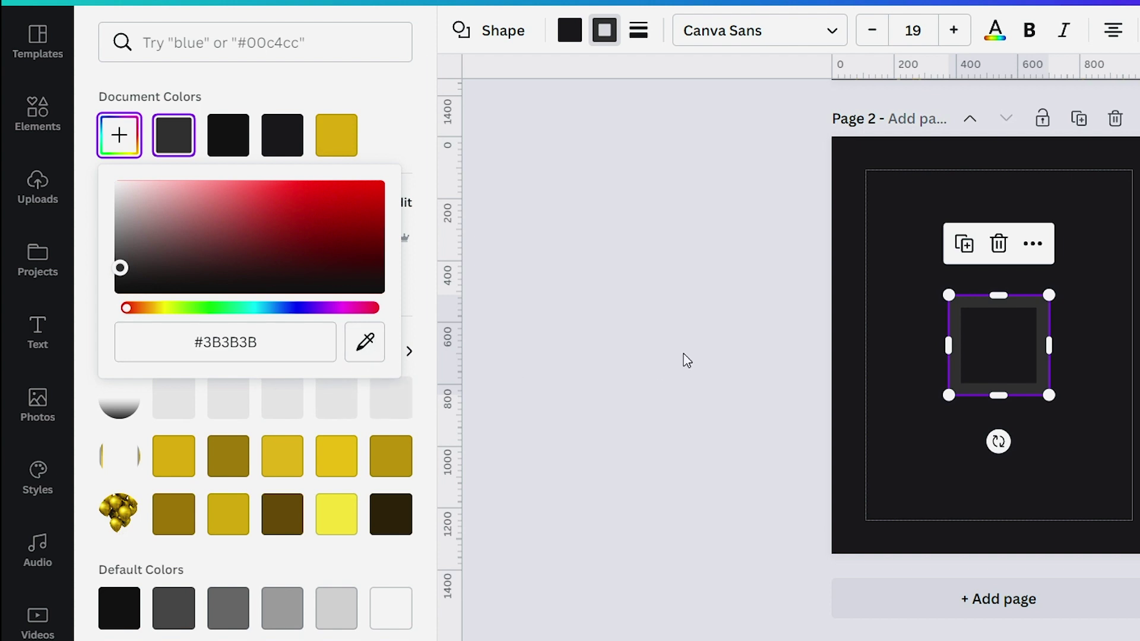
pyautogui.click(871, 430)
# Step: Enlarge the bordered square to about 500 px wide and centre it horizontally on the page
pyautogui.click(962, 380)
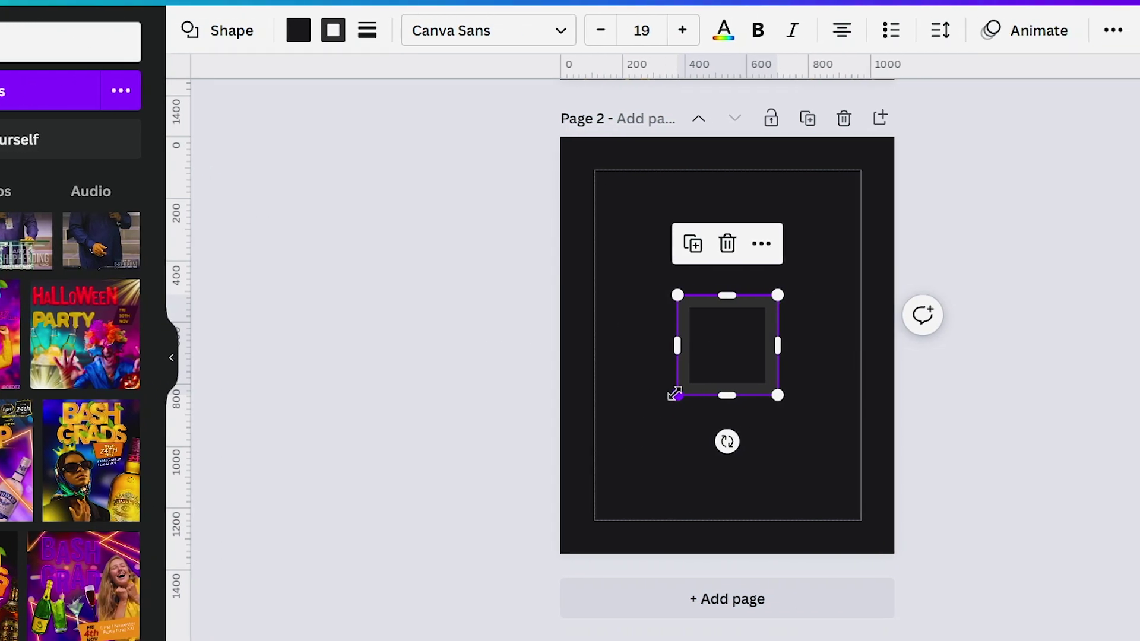
pyautogui.moveTo(676, 394); pyautogui.dragTo(641, 476)
pyautogui.moveTo(713, 354); pyautogui.dragTo(732, 331)
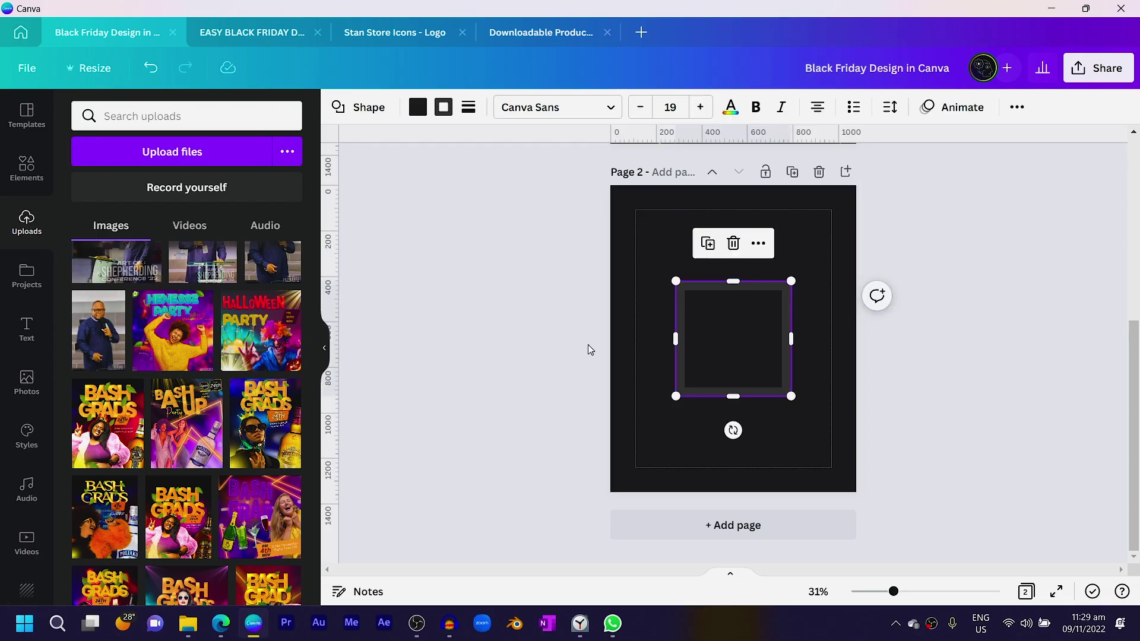
# Step: Set the square's border weight to 20
pyautogui.click(468, 108)
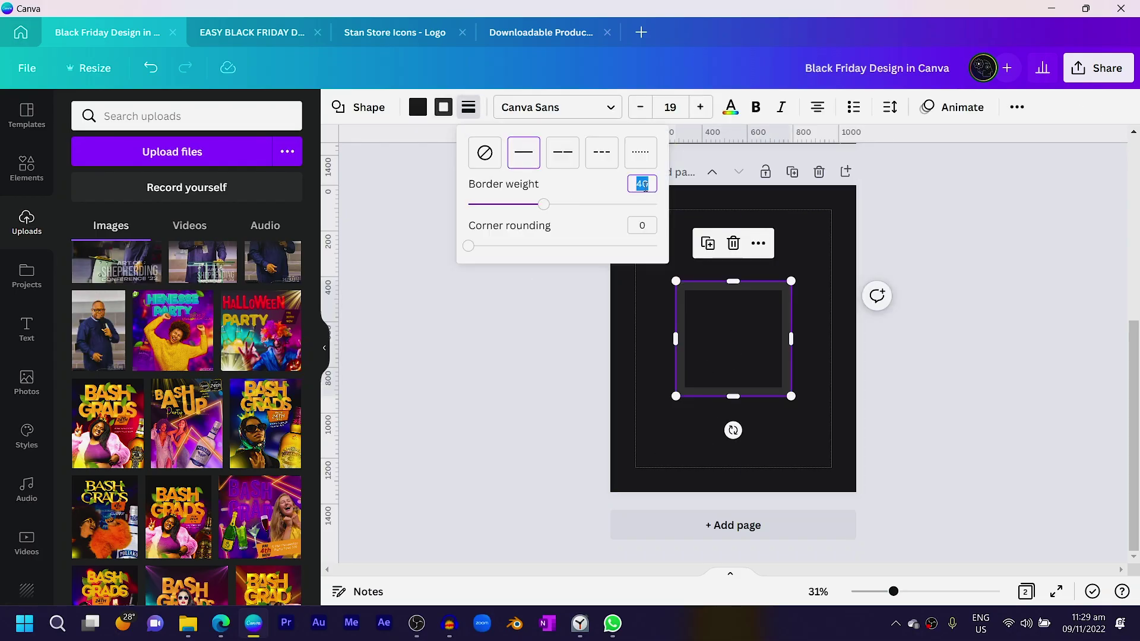
pyautogui.write('20')
pyautogui.click(653, 478)
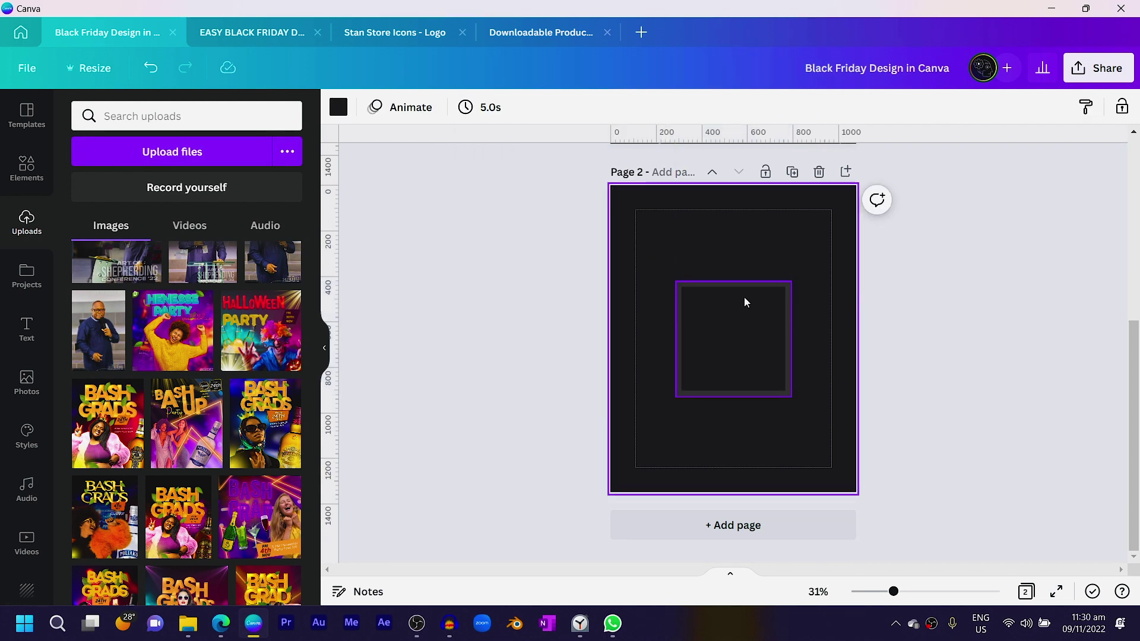
# Step: Duplicate the bordered square, shrink the copy and centre it inside the original with an even gap
pyautogui.click(709, 366)
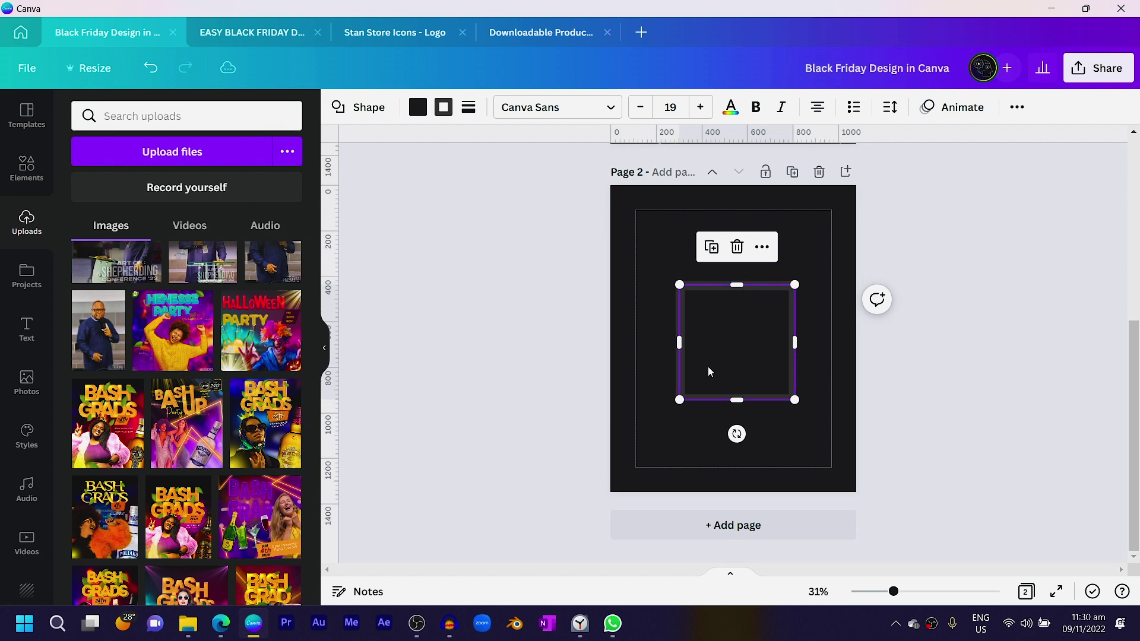
pyautogui.moveTo(701, 373)
pyautogui.mouseDown()
pyautogui.moveTo(672, 398)
pyautogui.moveTo(688, 378)
pyautogui.mouseUp()
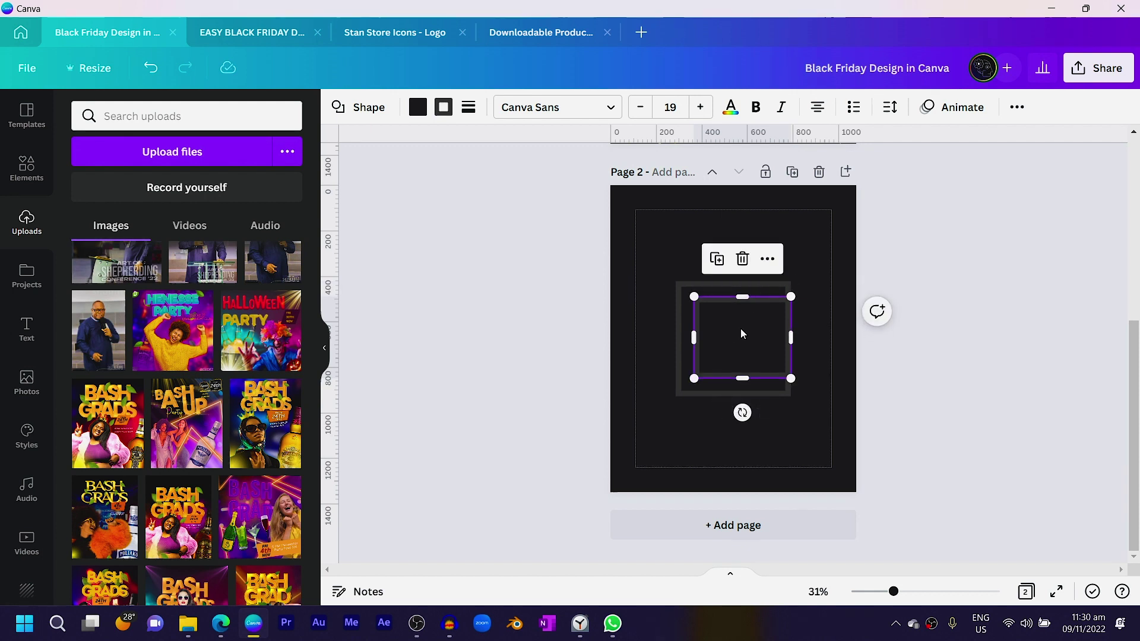
pyautogui.moveTo(743, 323); pyautogui.dragTo(737, 333)
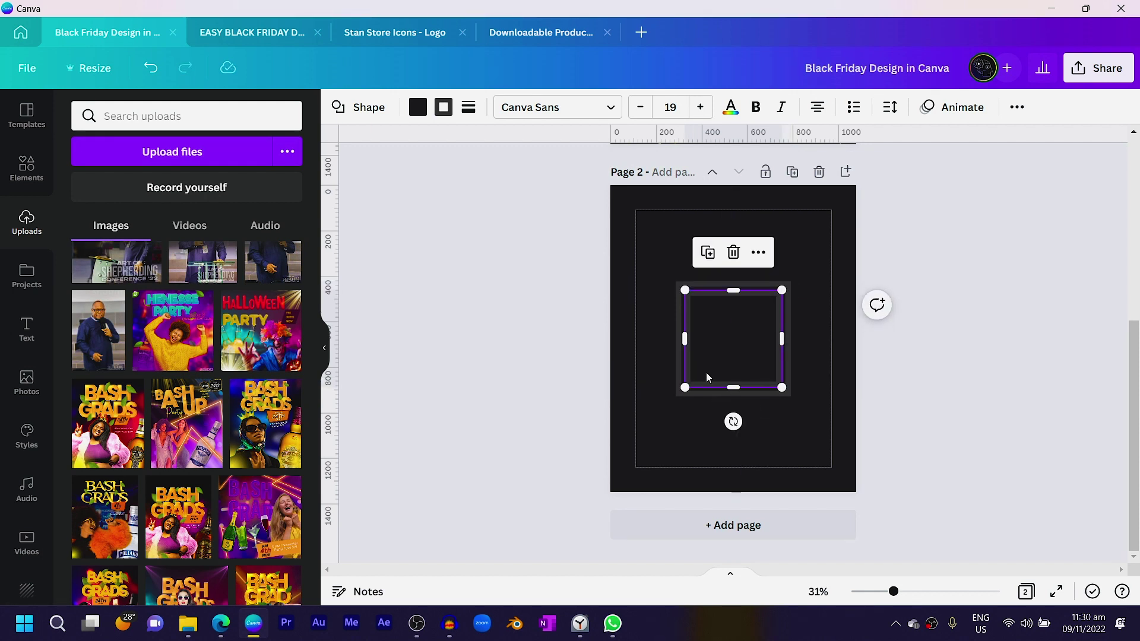
pyautogui.moveTo(689, 387); pyautogui.dragTo(698, 381)
pyautogui.moveTo(741, 329); pyautogui.dragTo(745, 326)
pyautogui.click(567, 453)
# Step: Duplicate the inner square, shrink the copy and centre it as the third, innermost square
pyautogui.click(717, 346)
pyautogui.click(719, 350)
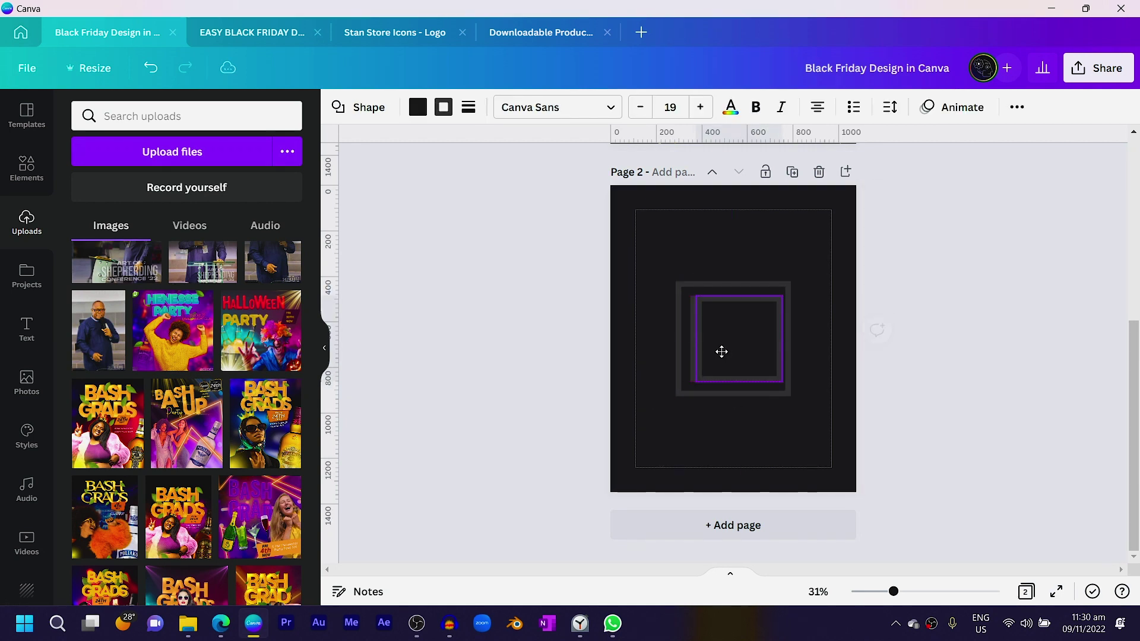
pyautogui.moveTo(690, 382); pyautogui.dragTo(710, 372)
pyautogui.moveTo(733, 330)
pyautogui.mouseDown()
pyautogui.moveTo(707, 364)
pyautogui.moveTo(733, 331)
pyautogui.mouseUp()
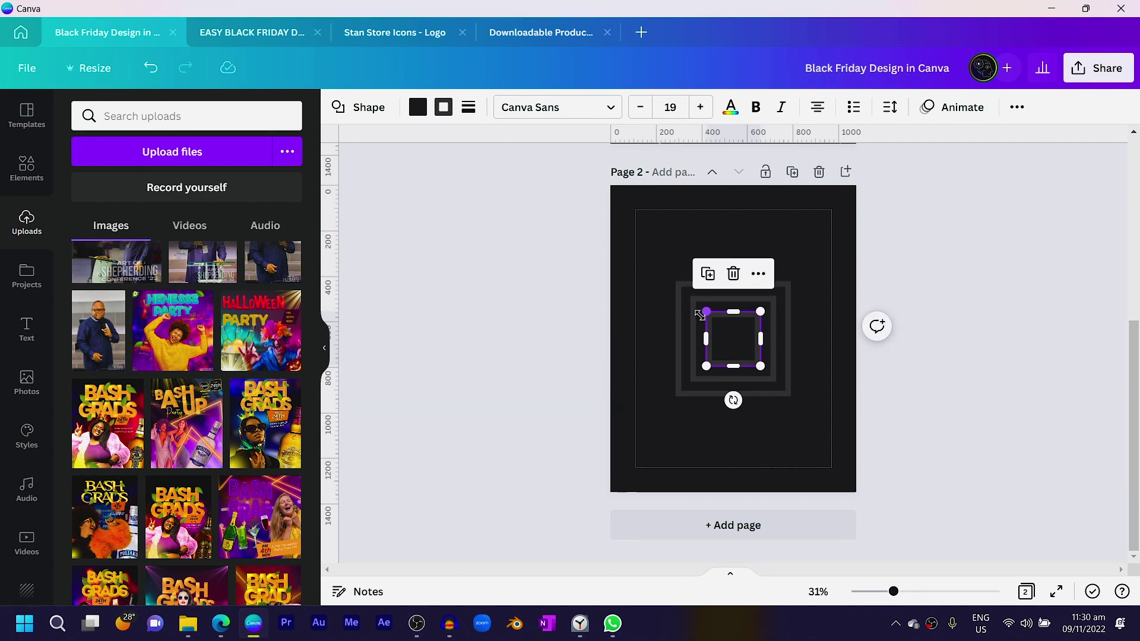
# Step: Select all three nested squares and group them
pyautogui.click(643, 385)
pyautogui.moveTo(636, 240); pyautogui.dragTo(828, 417)
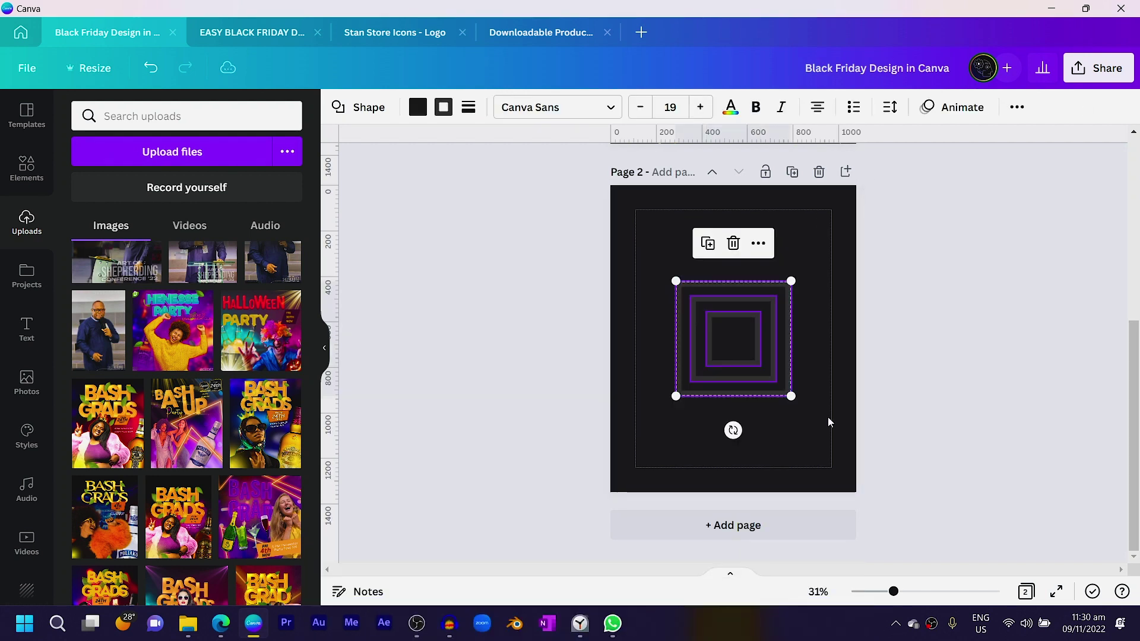
pyautogui.hotkey('ctrl', 'f')
pyautogui.moveTo(625, 373); pyautogui.dragTo(755, 313)
pyautogui.hotkey('ctrl', 'g')
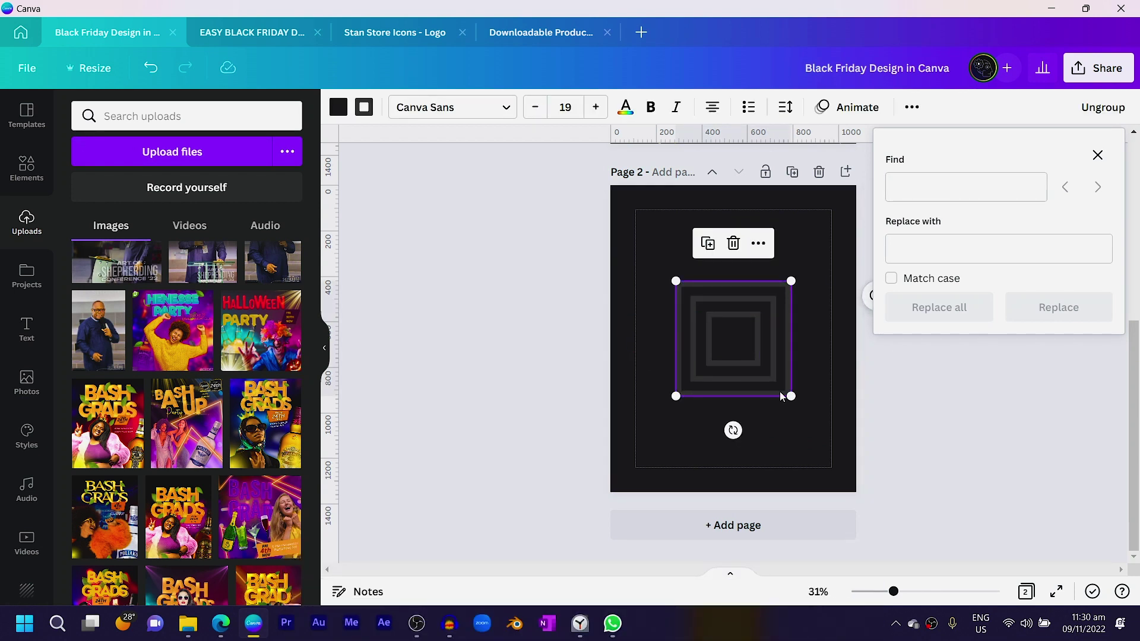
# Step: Shrink the grouped squares to about 350 px wide and dismiss the find-and-replace window
pyautogui.moveTo(789, 395); pyautogui.dragTo(724, 389)
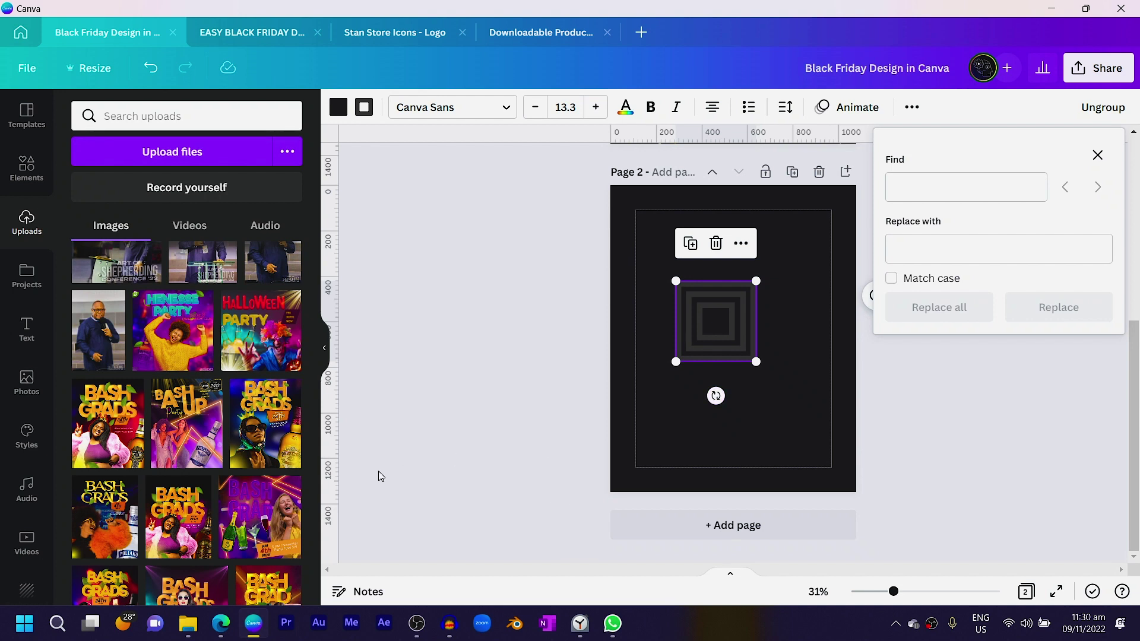
pyautogui.click(1098, 155)
pyautogui.click(878, 506)
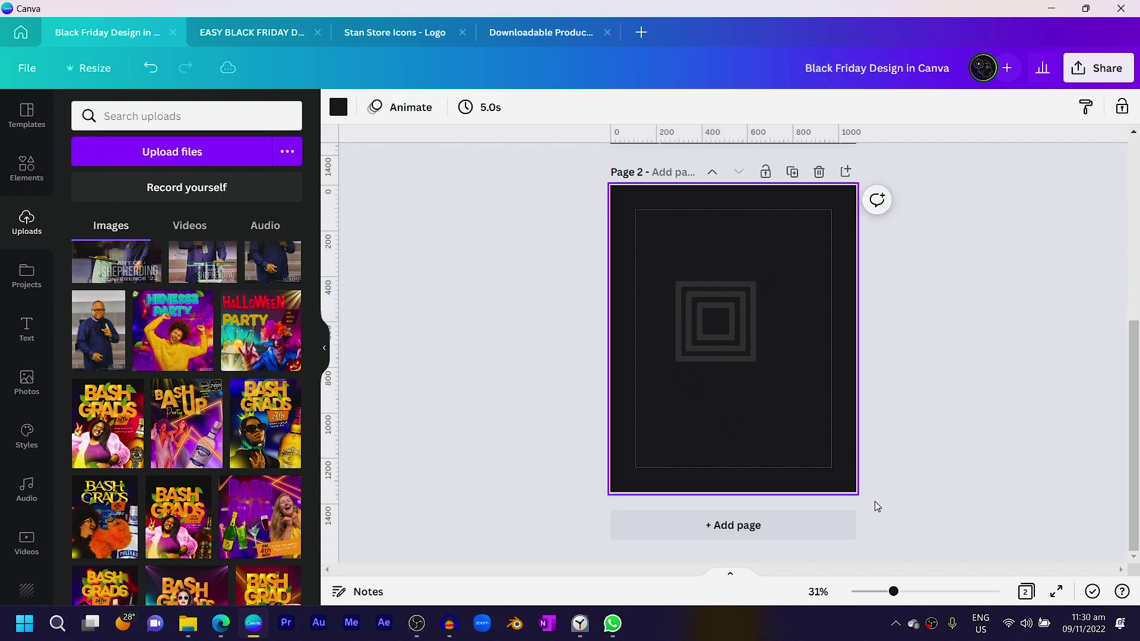
# Step: Place the grouped squares in the page's top-left corner and duplicate them downwards into an evenly spaced column of four
pyautogui.moveTo(892, 595); pyautogui.dragTo(903, 595)
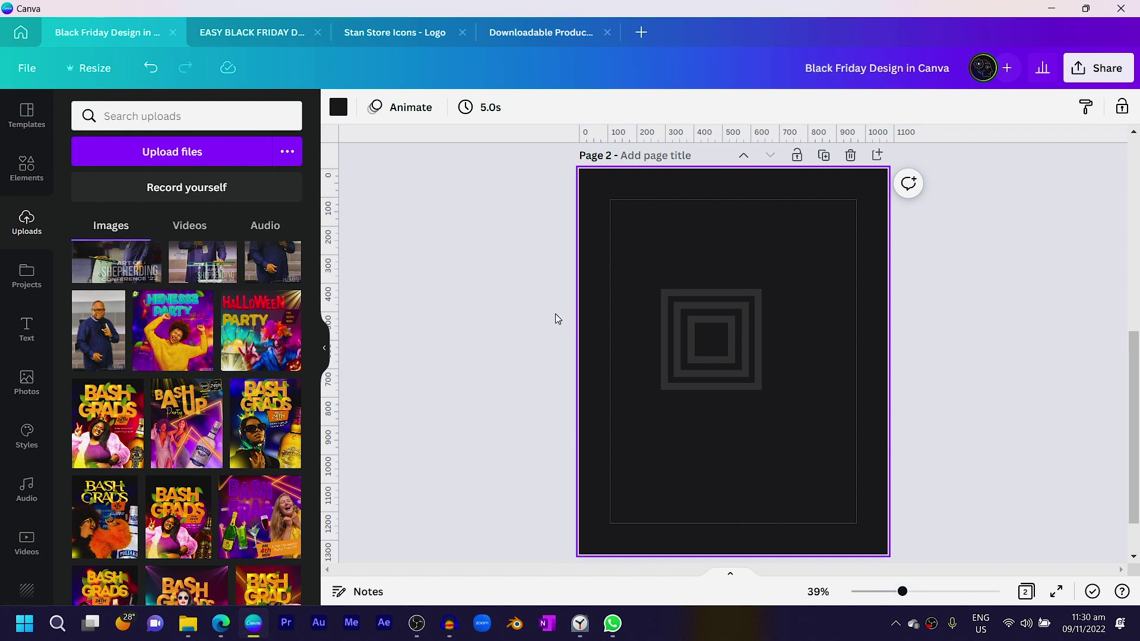
pyautogui.moveTo(821, 351); pyautogui.dragTo(821, 350)
pyautogui.moveTo(743, 374); pyautogui.dragTo(653, 344)
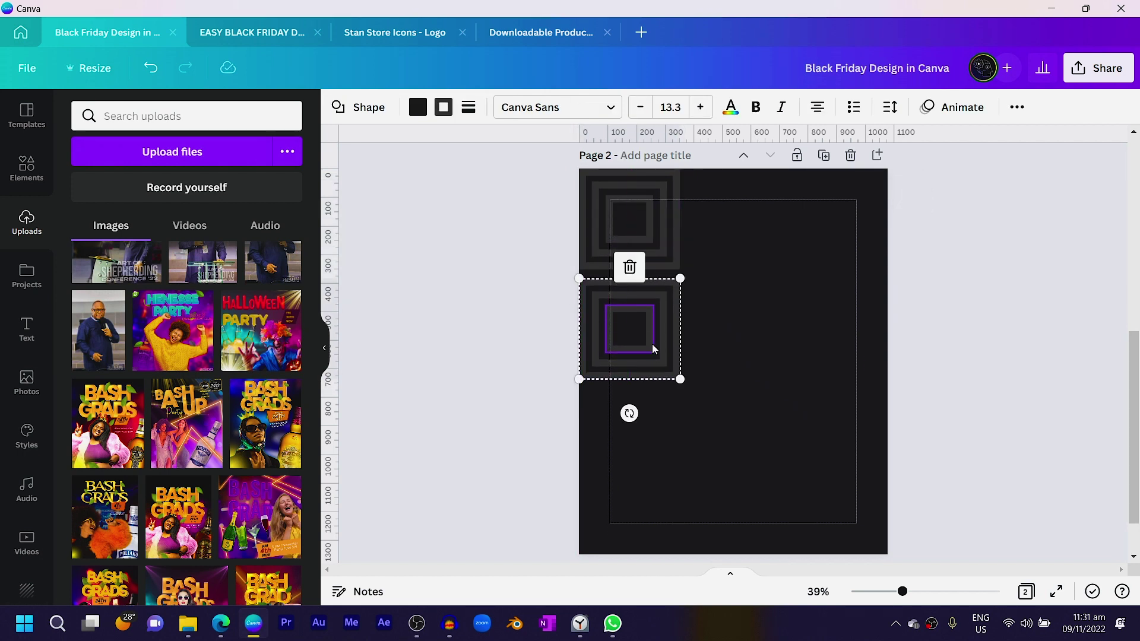
pyautogui.hotkey('ctrl', 'd')
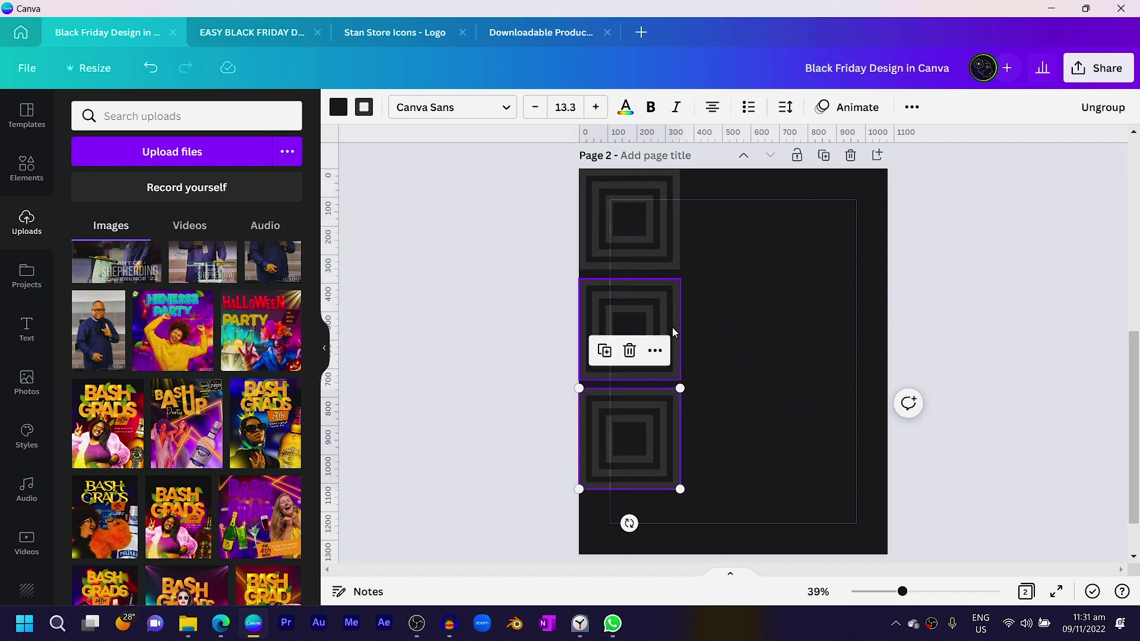
pyautogui.hotkey('ctrl', 'd')
# Step: Duplicate the whole column of squares and align the copy beside the first column, level with the page's top edge
pyautogui.moveTo(751, 214); pyautogui.dragTo(565, 542)
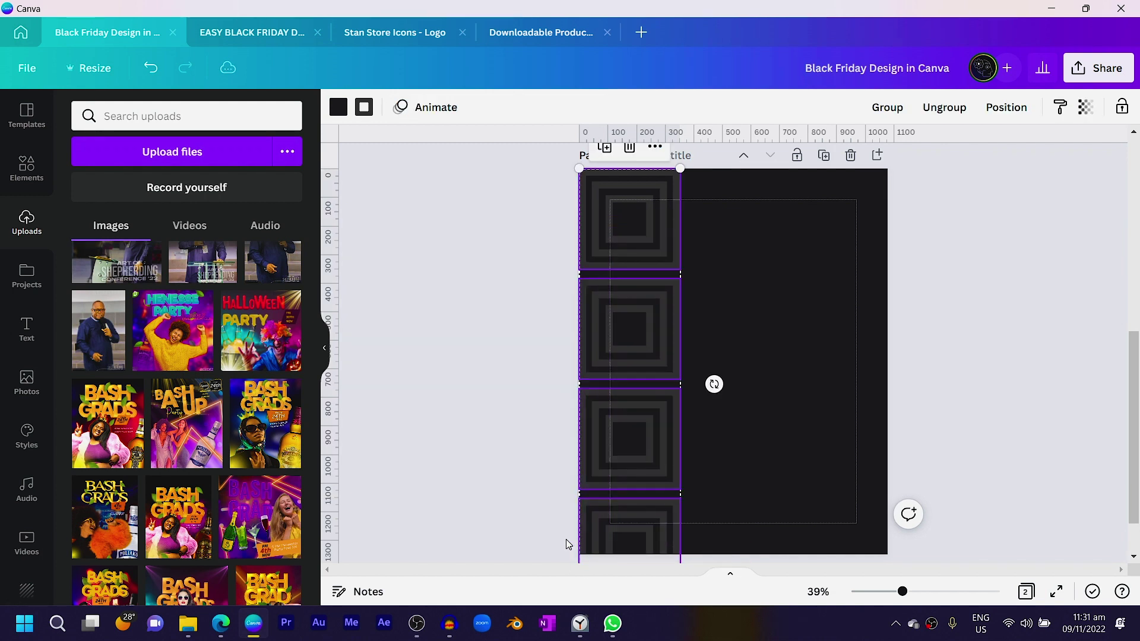
pyautogui.moveTo(611, 492); pyautogui.dragTo(732, 423)
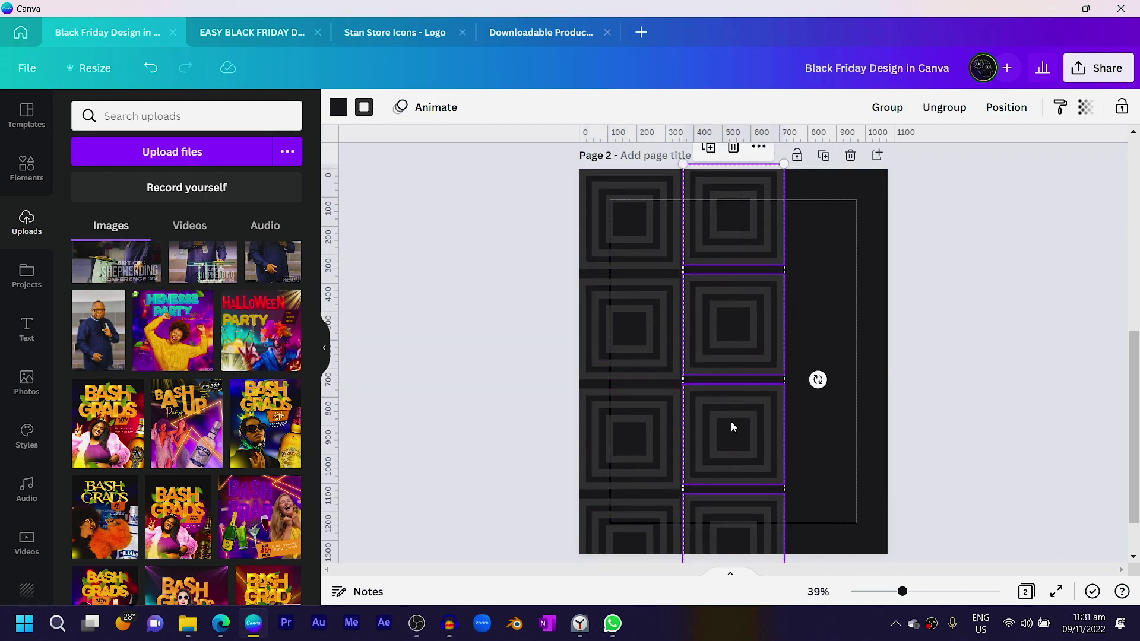
pyautogui.press('Escape')
pyautogui.moveTo(744, 241); pyautogui.dragTo(750, 247)
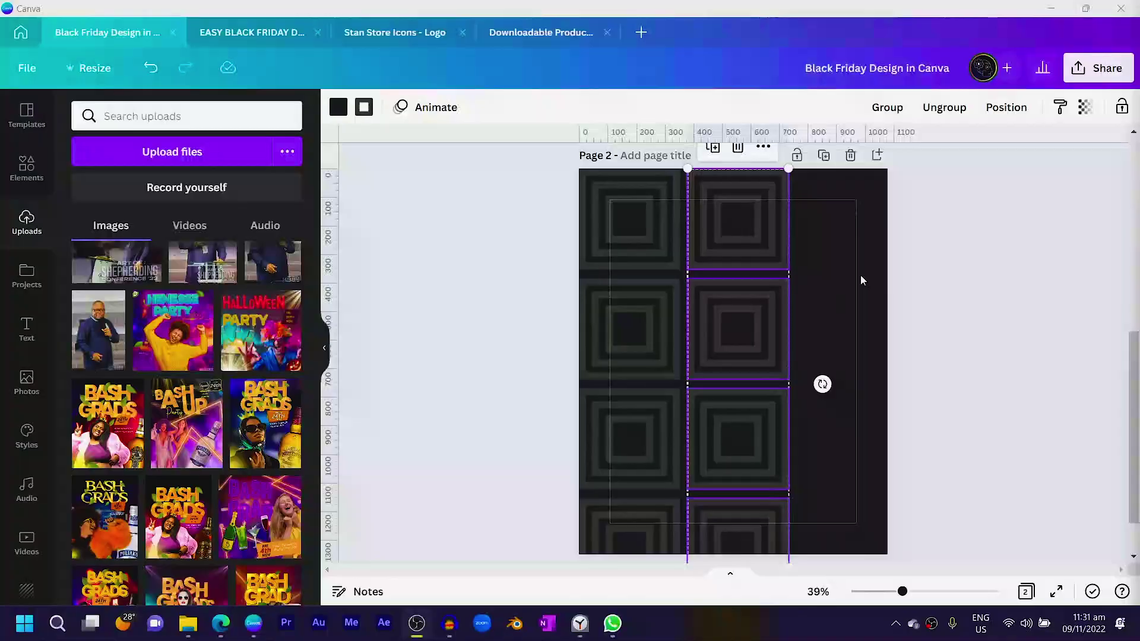
# Step: Select both columns of nested squares and delete them from the page
pyautogui.moveTo(930, 196); pyautogui.dragTo(364, 571)
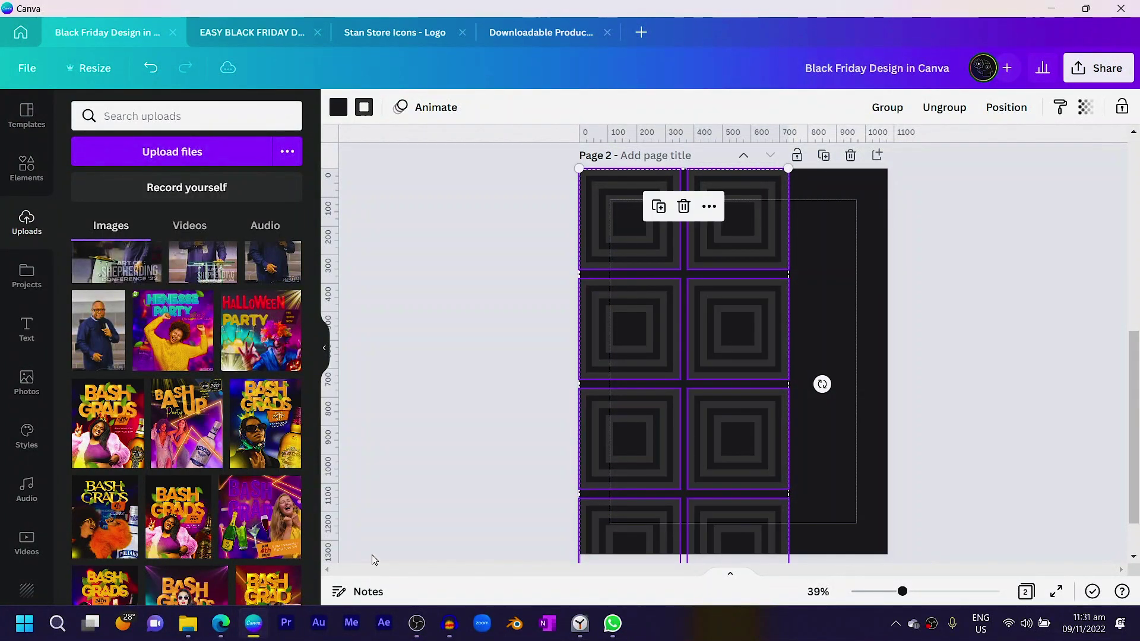
pyautogui.press('Delete')
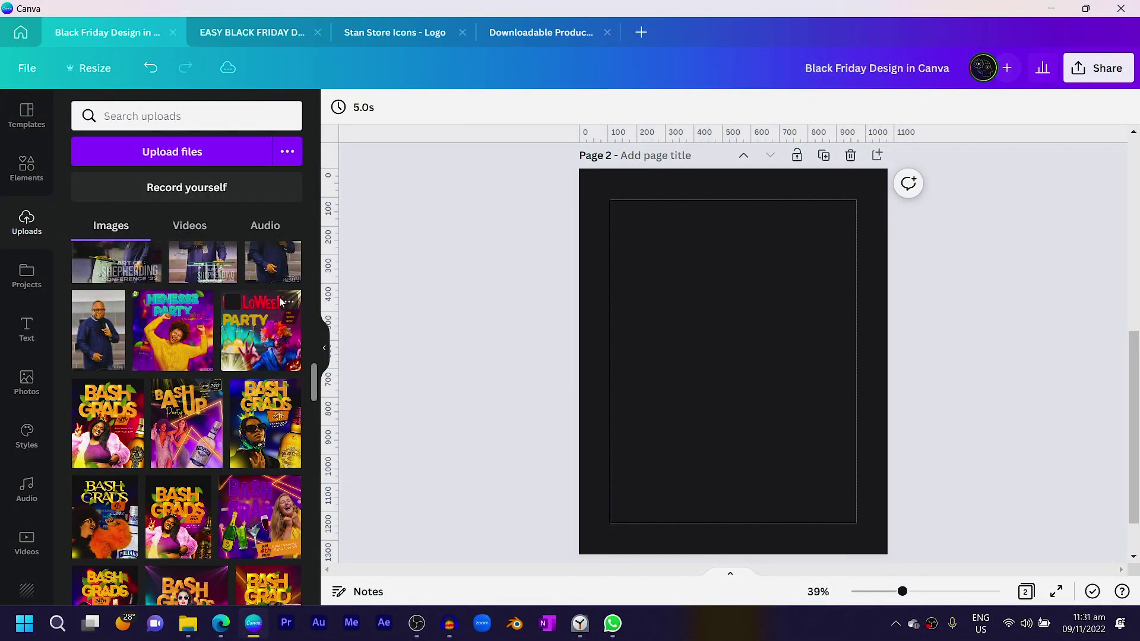
# Step: Upload the dark nested-square pattern image from the computer to the image uploads
pyautogui.click(25, 221)
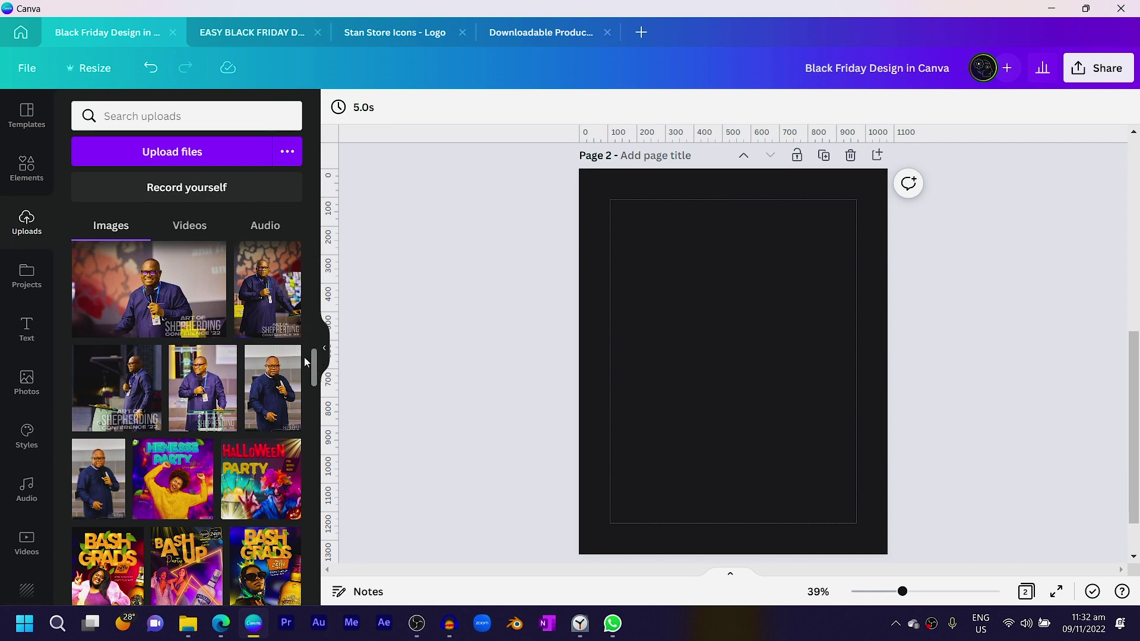
pyautogui.scroll(-10, 311, 368)
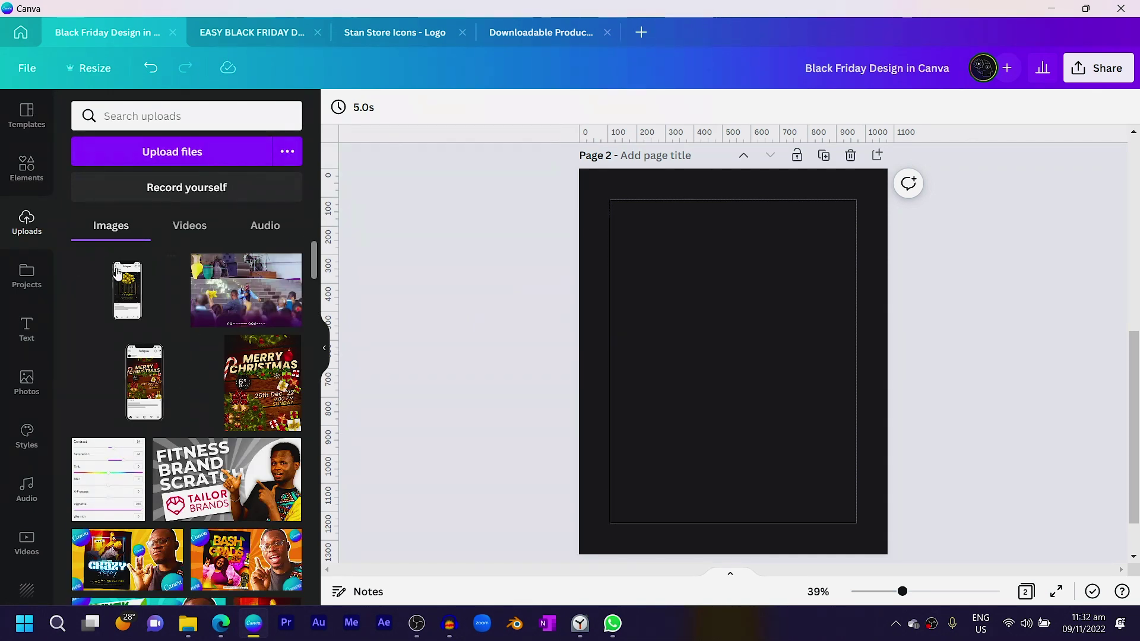
pyautogui.click(171, 155)
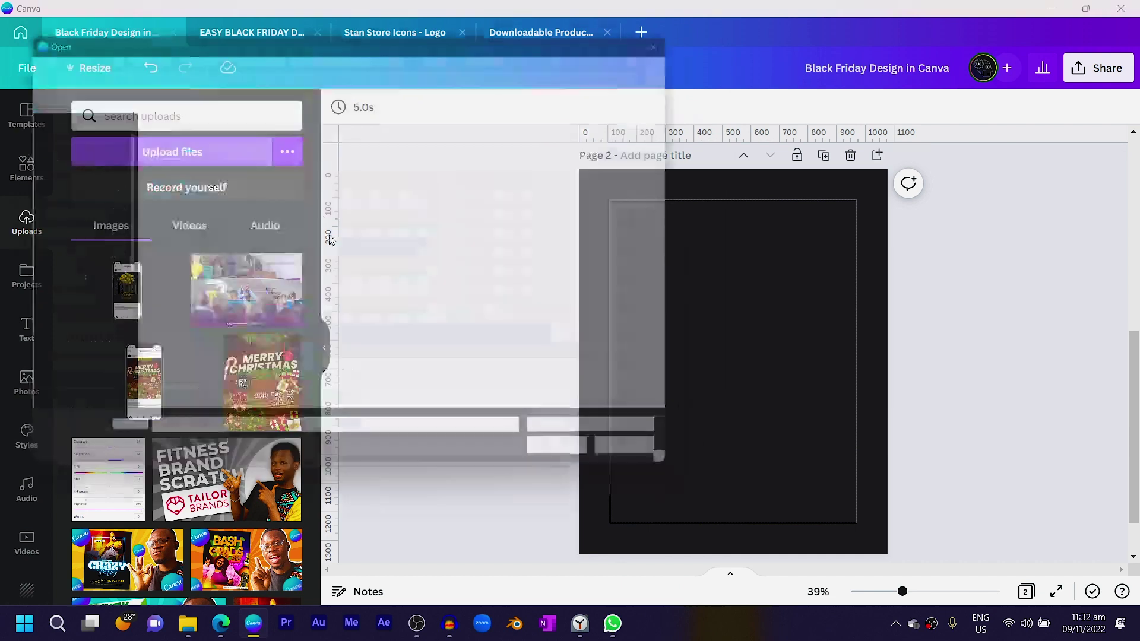
pyautogui.click(91, 187)
pyautogui.click(346, 156)
pyautogui.click(593, 472)
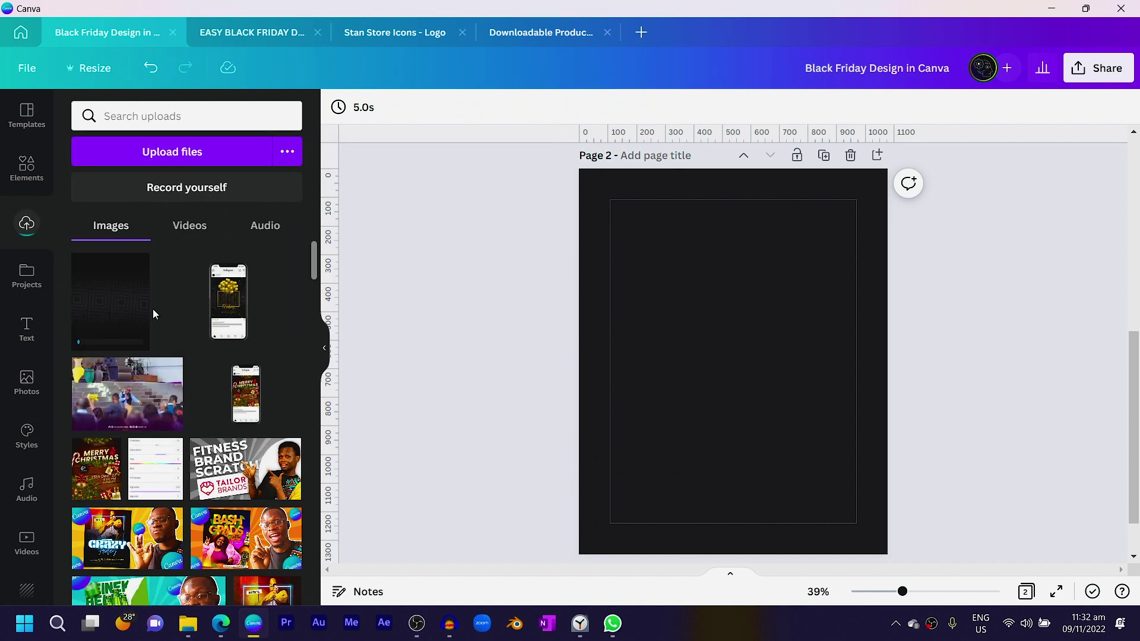
# Step: Add the uploaded nested-square pattern to page 2 and set it as the page background
pyautogui.click(113, 303)
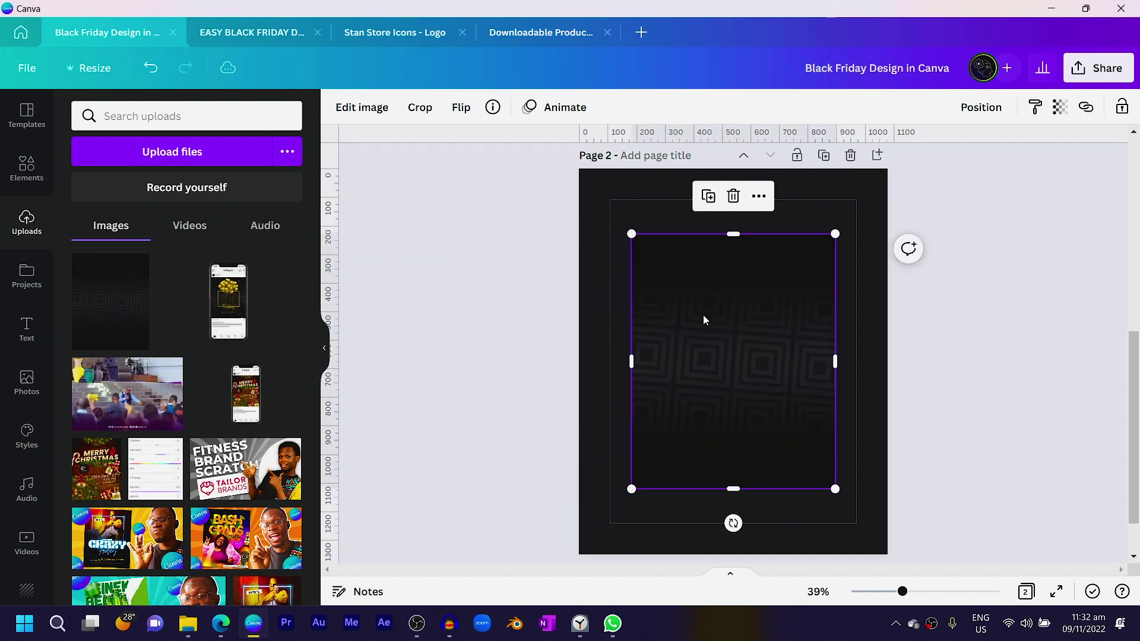
pyautogui.rightClick(703, 316)
pyautogui.click(804, 532)
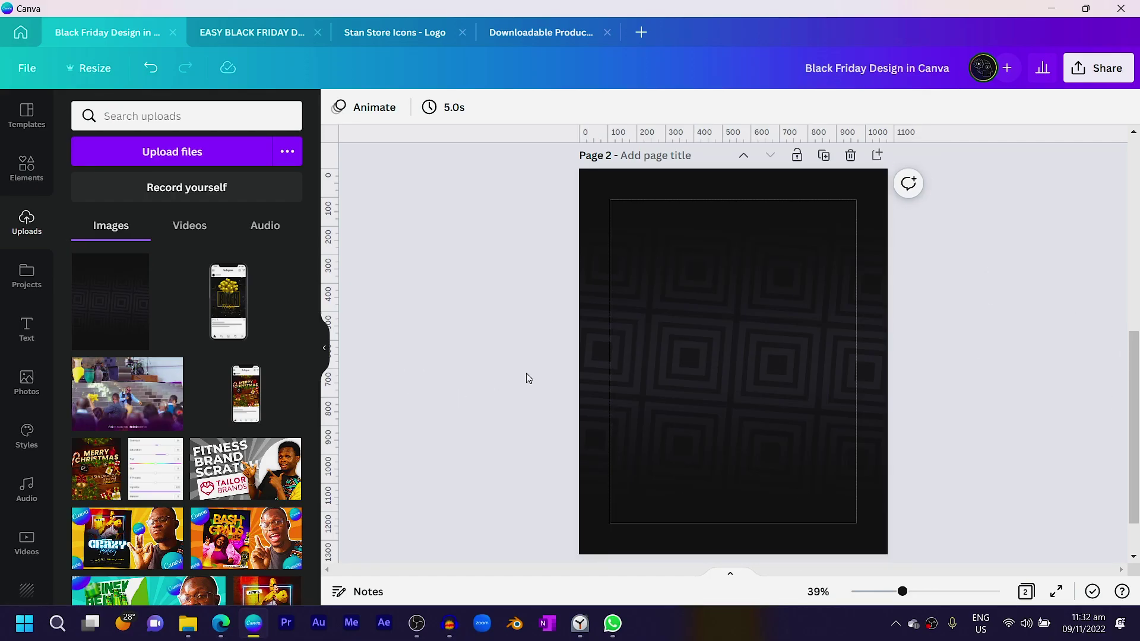
# Step: Add the Gold Square Border graphic from the recently used elements to the page
pyautogui.click(27, 168)
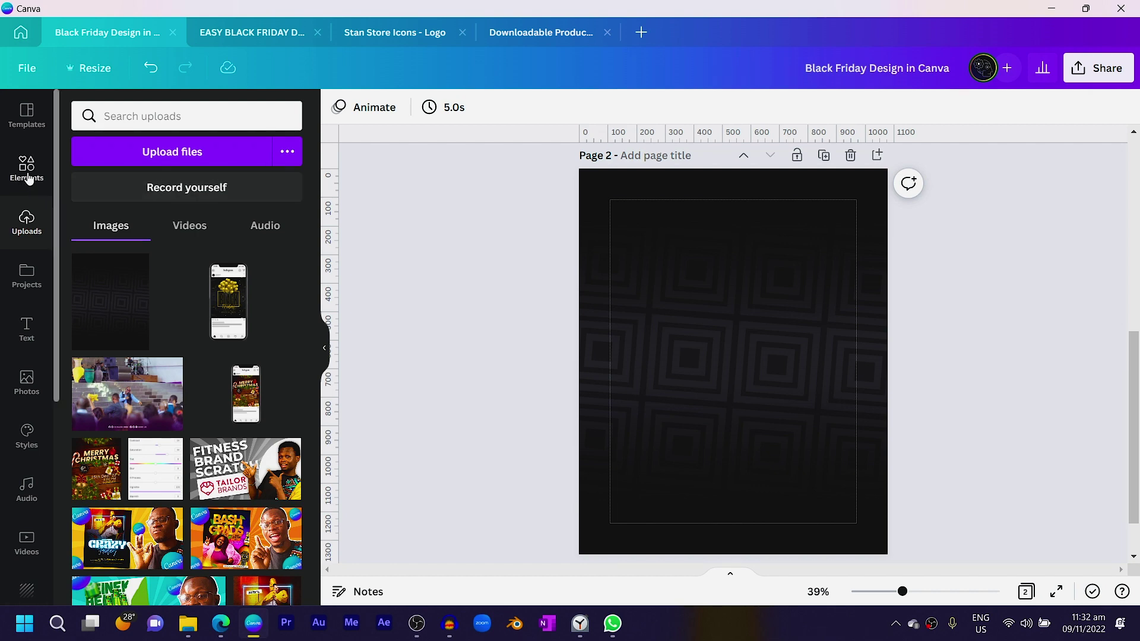
pyautogui.click(260, 116)
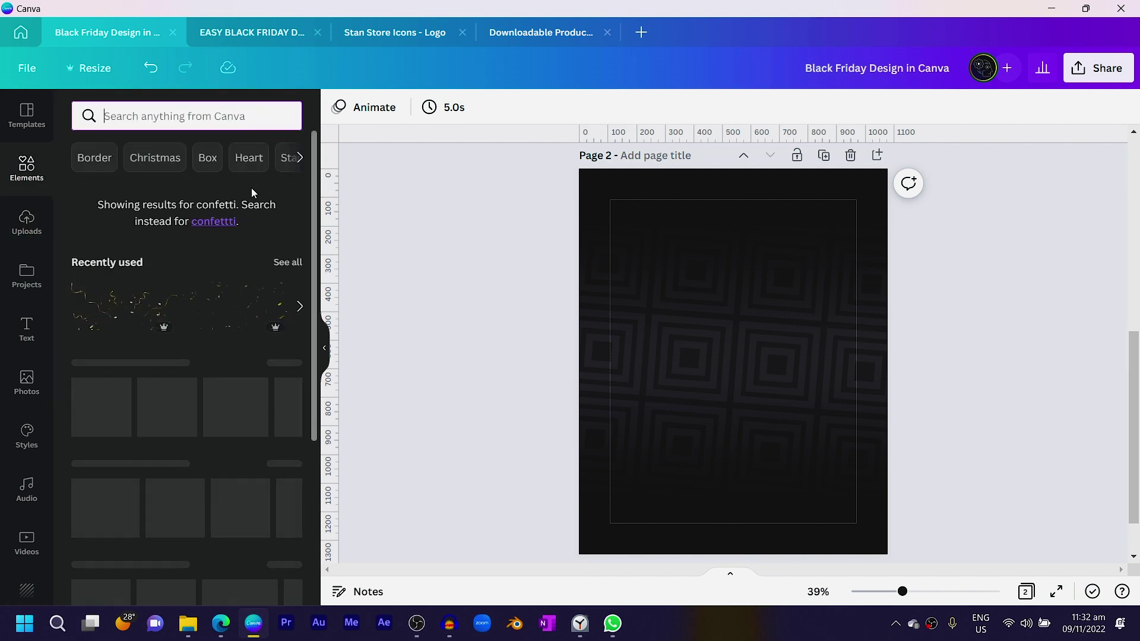
pyautogui.click(288, 193)
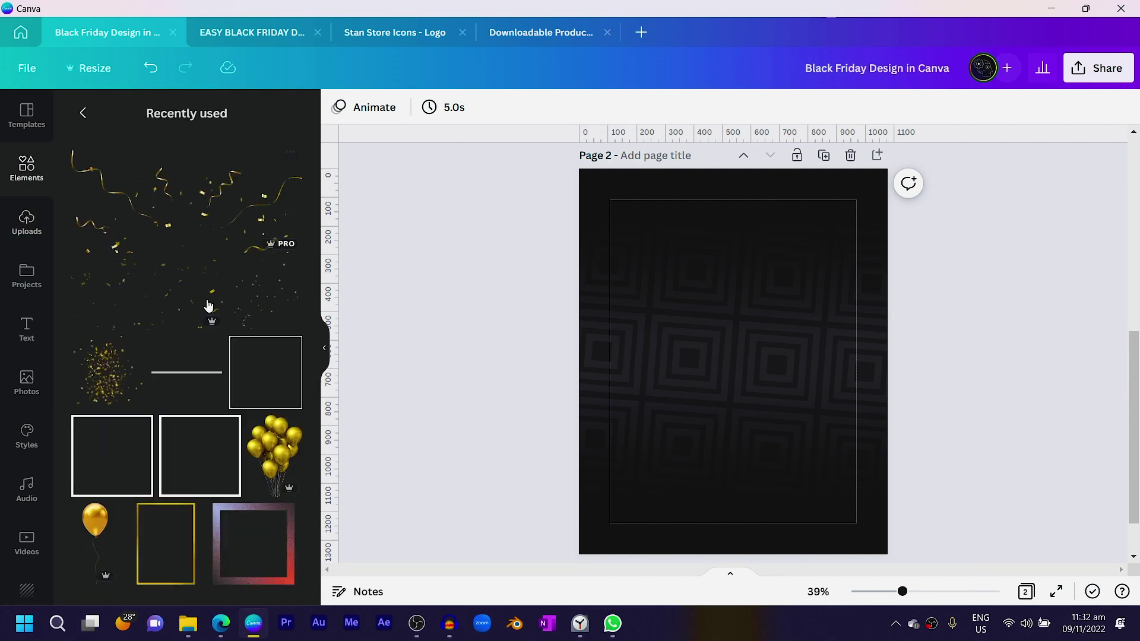
pyautogui.scroll(-4, 190, 356)
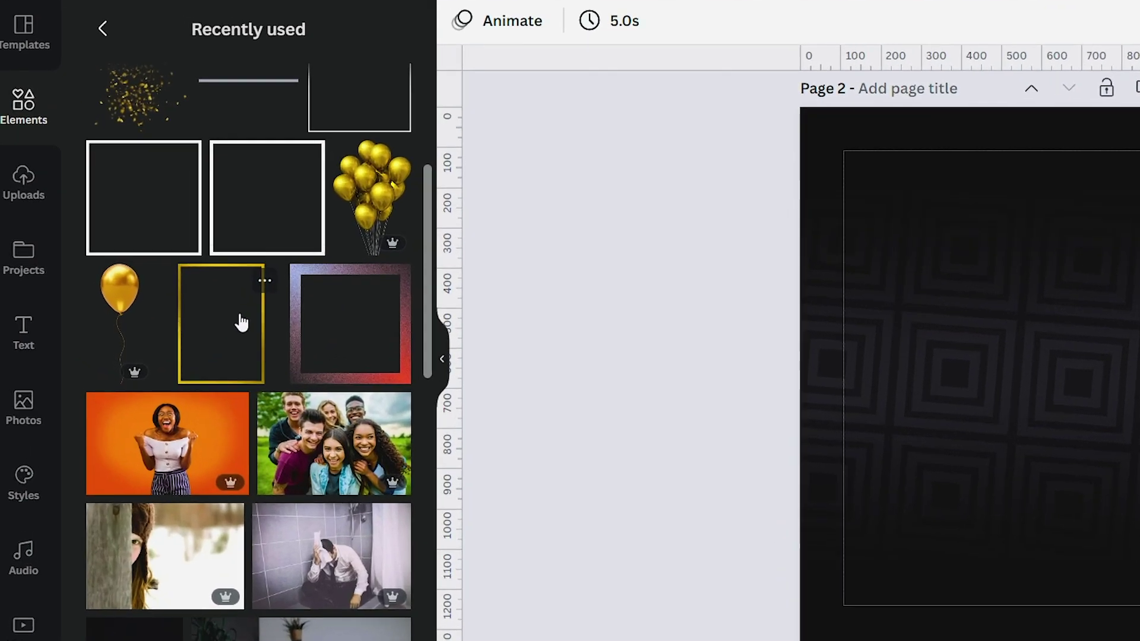
pyautogui.click(265, 280)
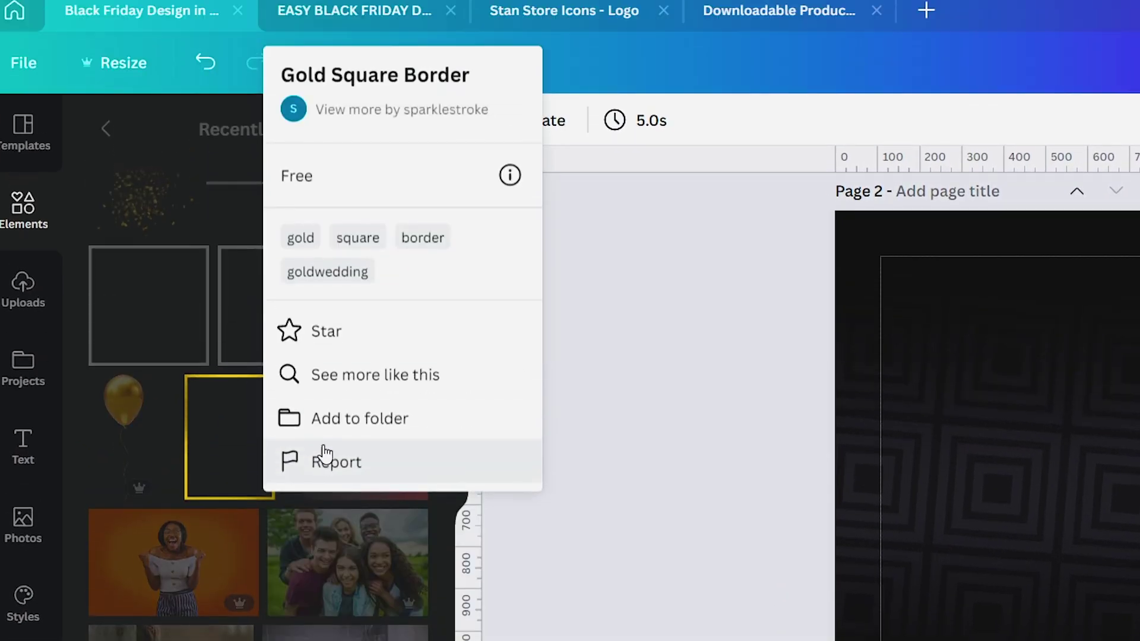
pyautogui.click(699, 455)
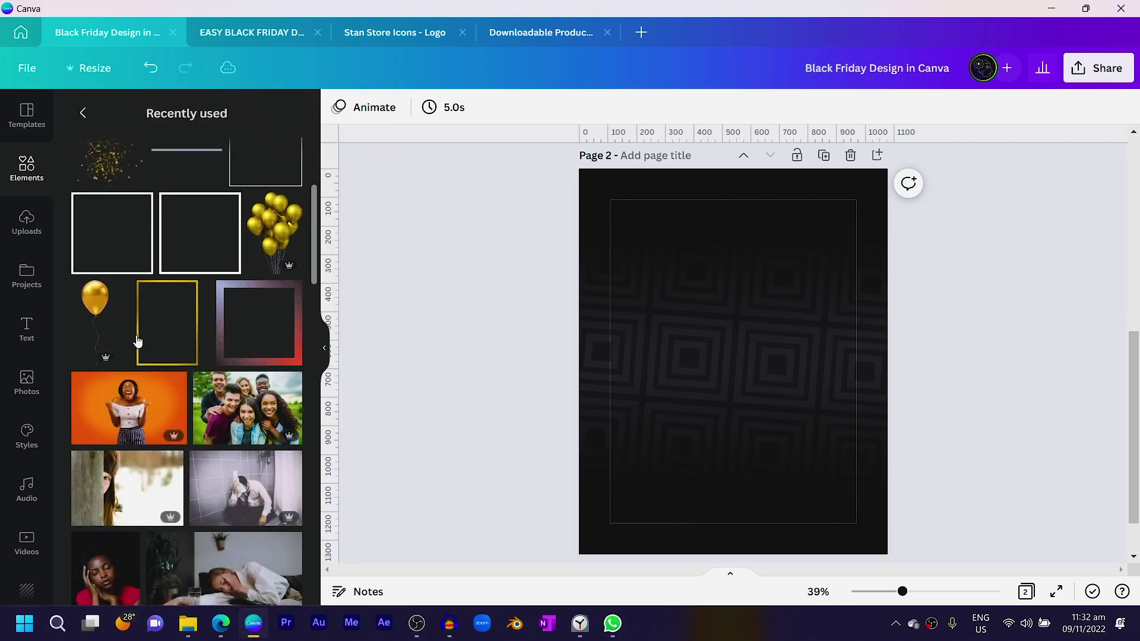
pyautogui.click(230, 438)
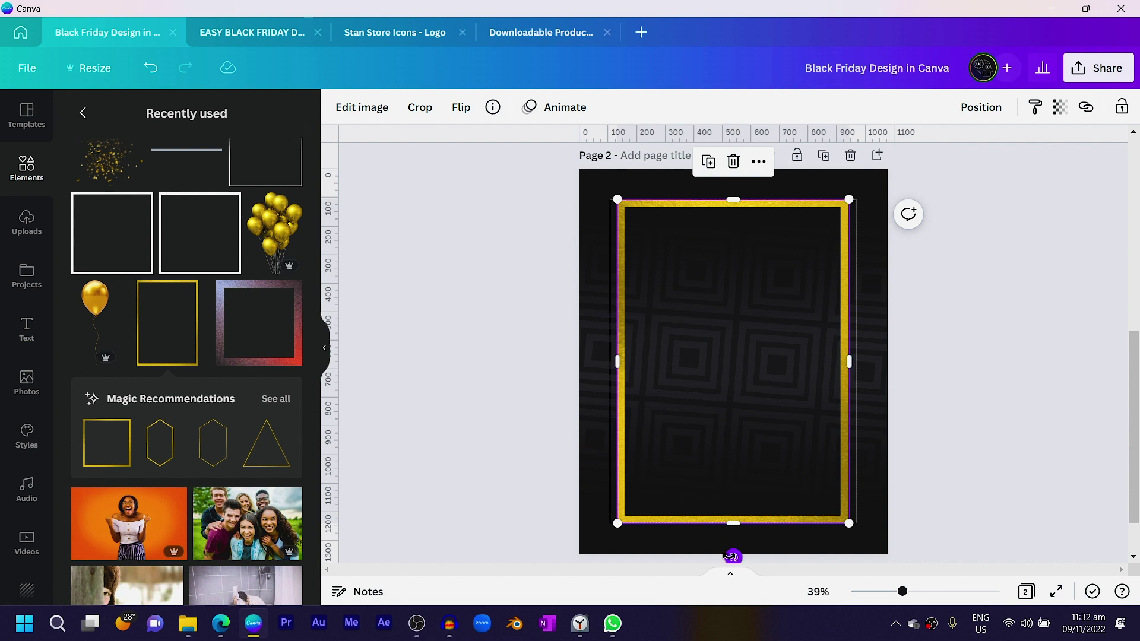
# Step: Rotate the gold frame to landscape, shrink it to about 780 px wide and centre it on the page
pyautogui.moveTo(732, 557); pyautogui.dragTo(608, 359)
pyautogui.moveTo(570, 479); pyautogui.dragTo(674, 402)
pyautogui.moveTo(743, 346); pyautogui.dragTo(694, 375)
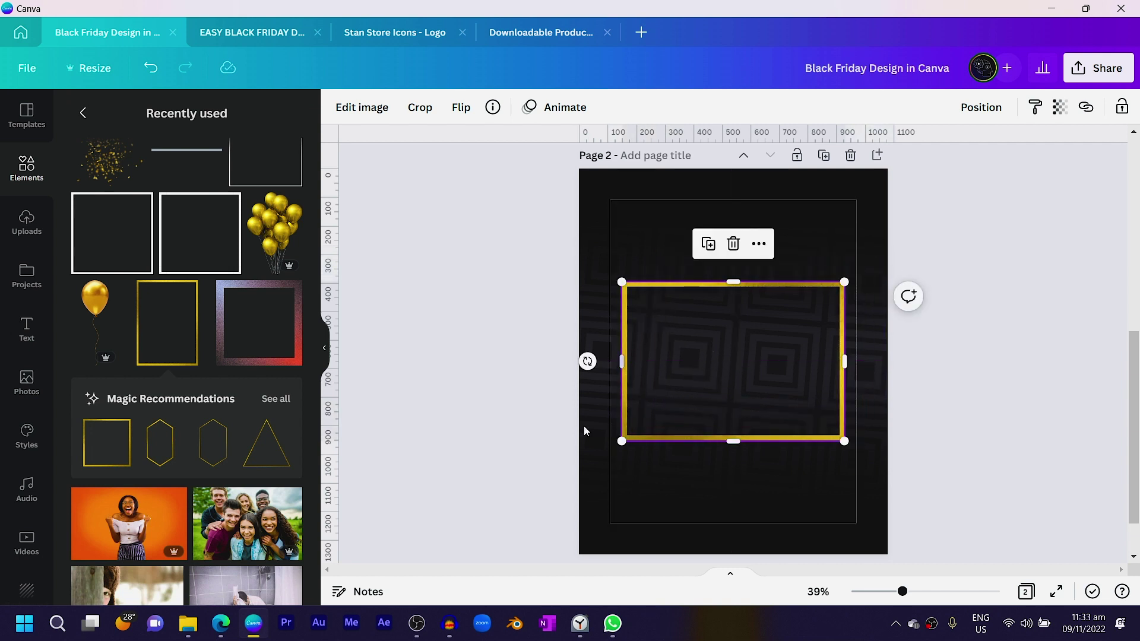
pyautogui.click(468, 476)
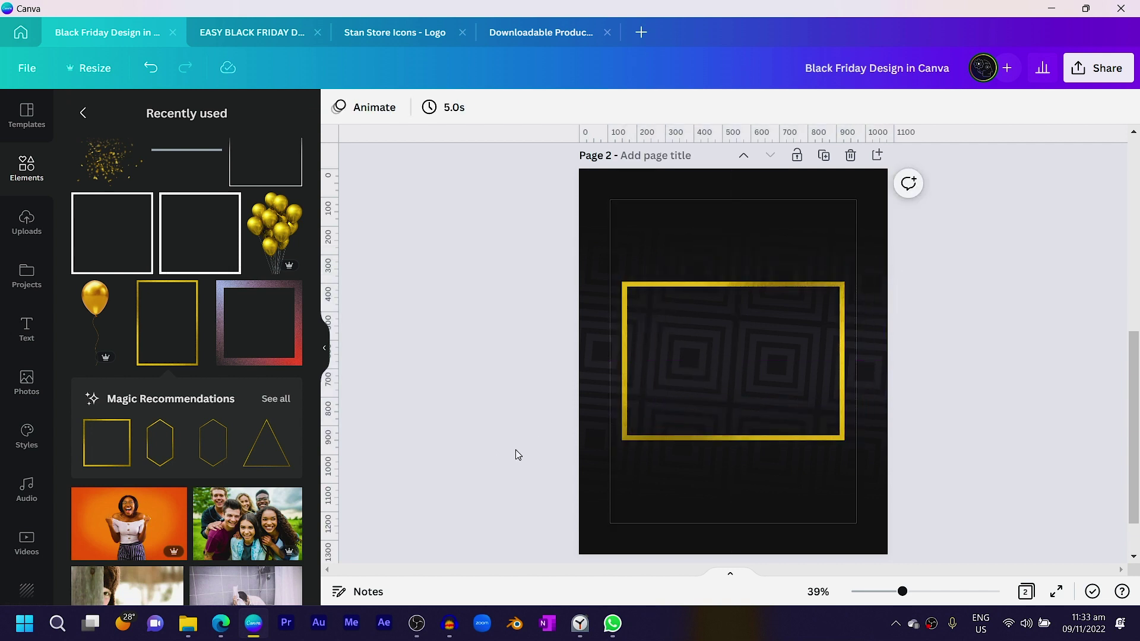
# Step: Give the gold frame a Drop shadow
pyautogui.click(754, 375)
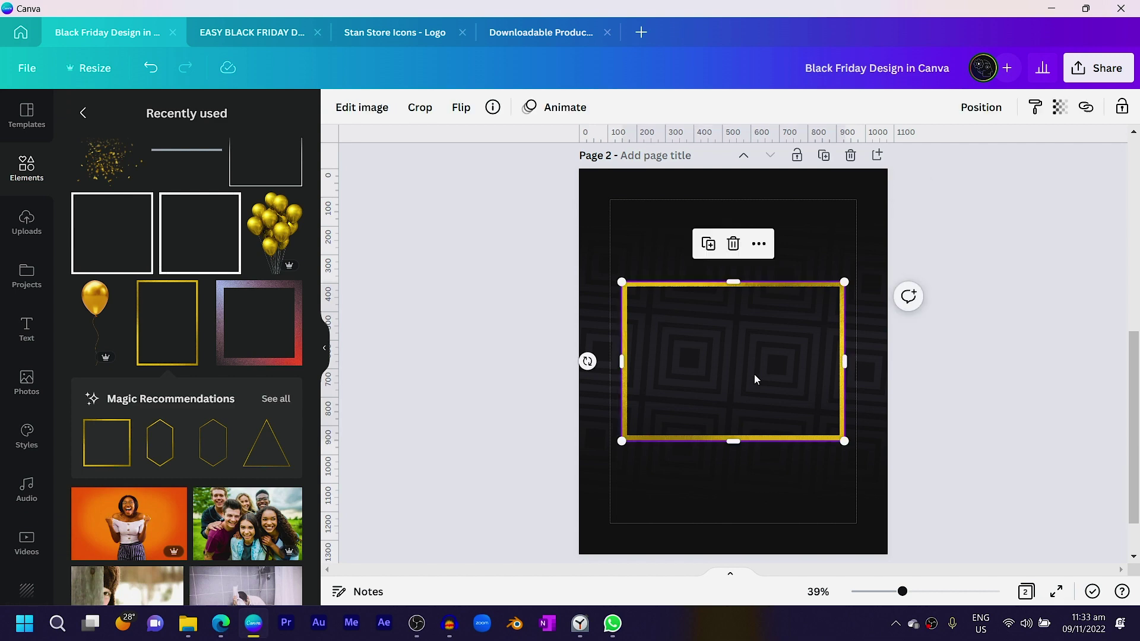
pyautogui.click(366, 111)
pyautogui.click(95, 252)
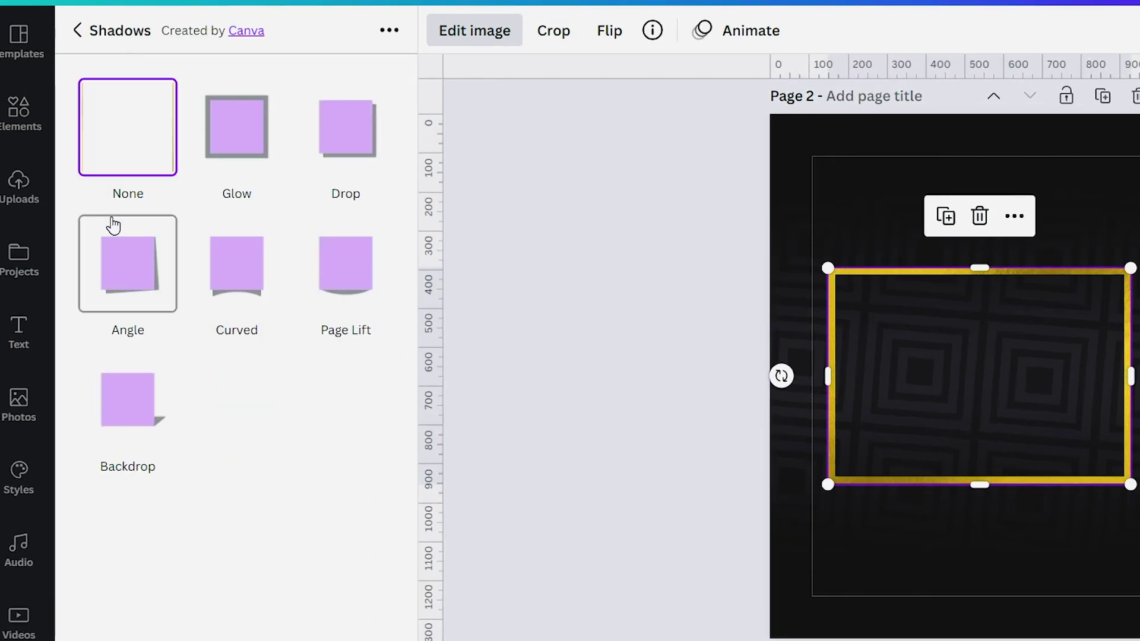
pyautogui.click(357, 153)
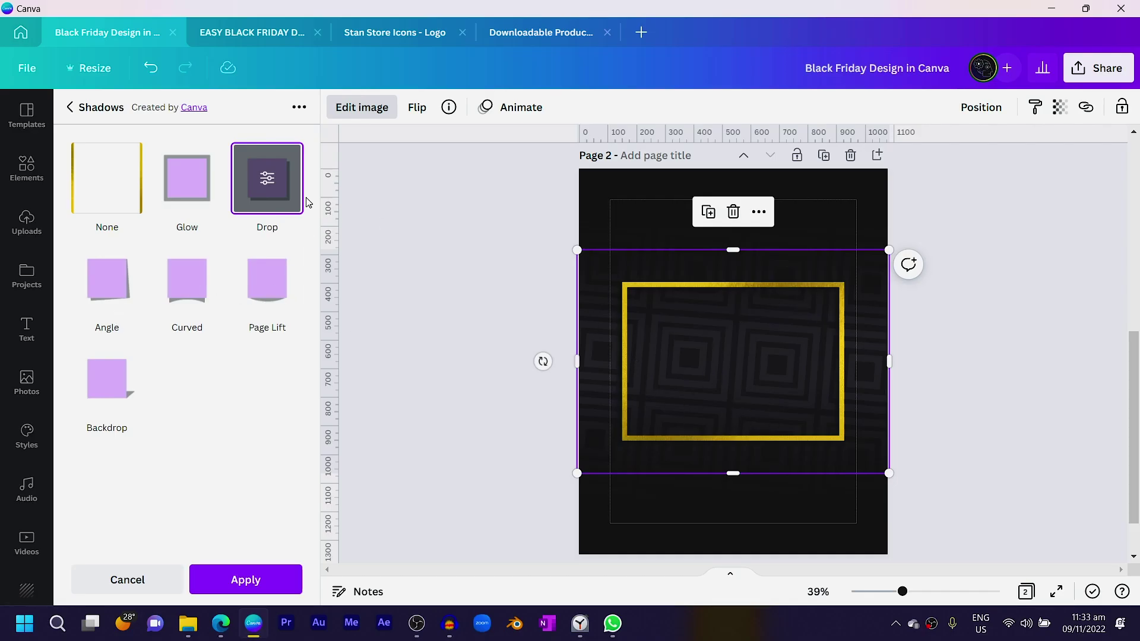
# Step: Set the drop shadow to offset 4, angle 0, transparency 81 and blur 8, and apply it to the gold frame
pyautogui.click(267, 178)
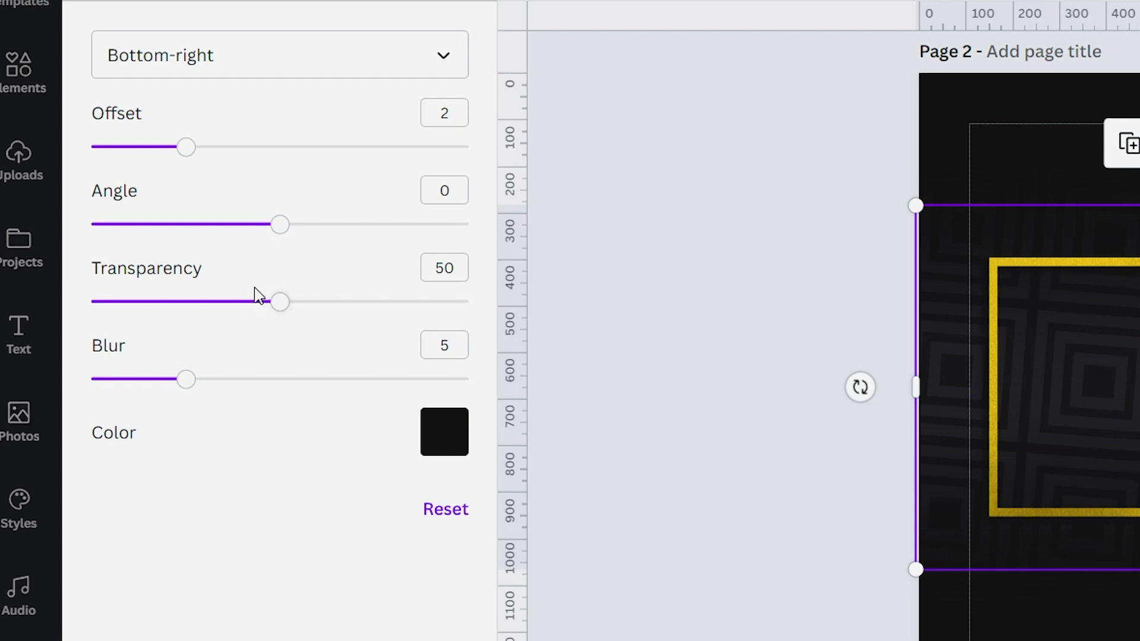
pyautogui.moveTo(195, 159); pyautogui.dragTo(272, 163)
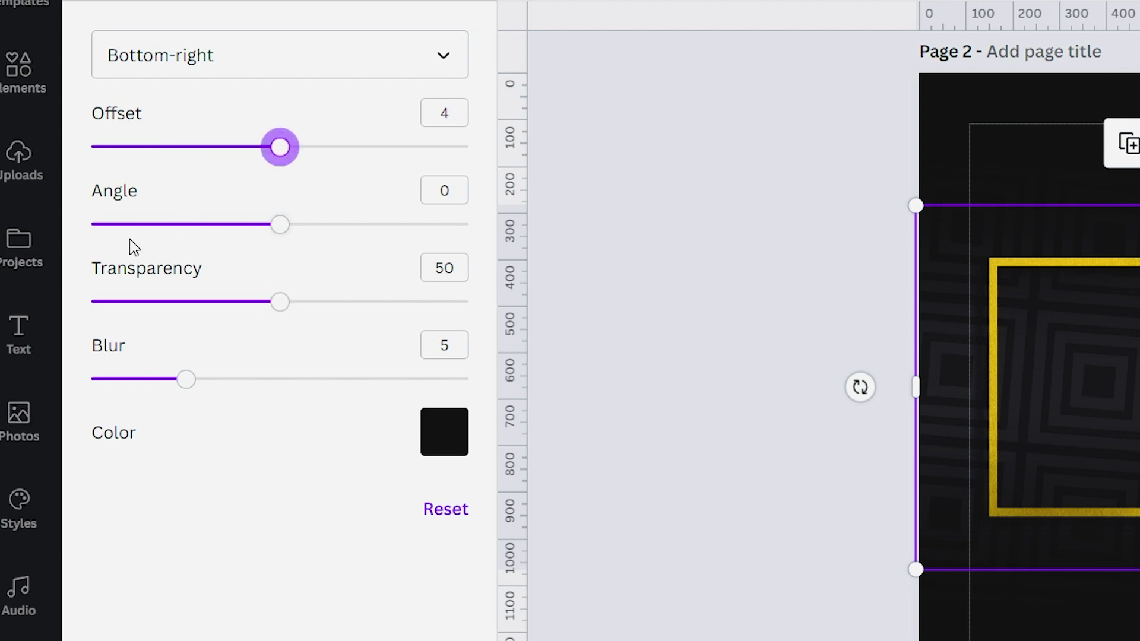
pyautogui.moveTo(189, 381); pyautogui.dragTo(242, 380)
pyautogui.moveTo(281, 303); pyautogui.dragTo(399, 311)
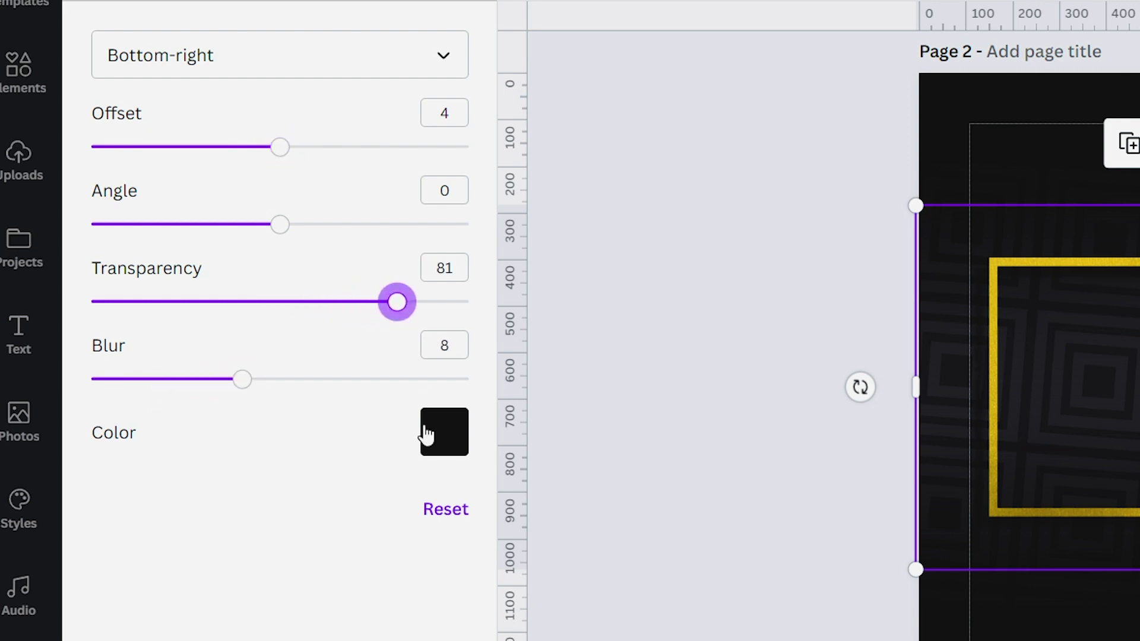
pyautogui.moveTo(282, 234); pyautogui.dragTo(321, 238)
pyautogui.moveTo(331, 279); pyautogui.dragTo(295, 281)
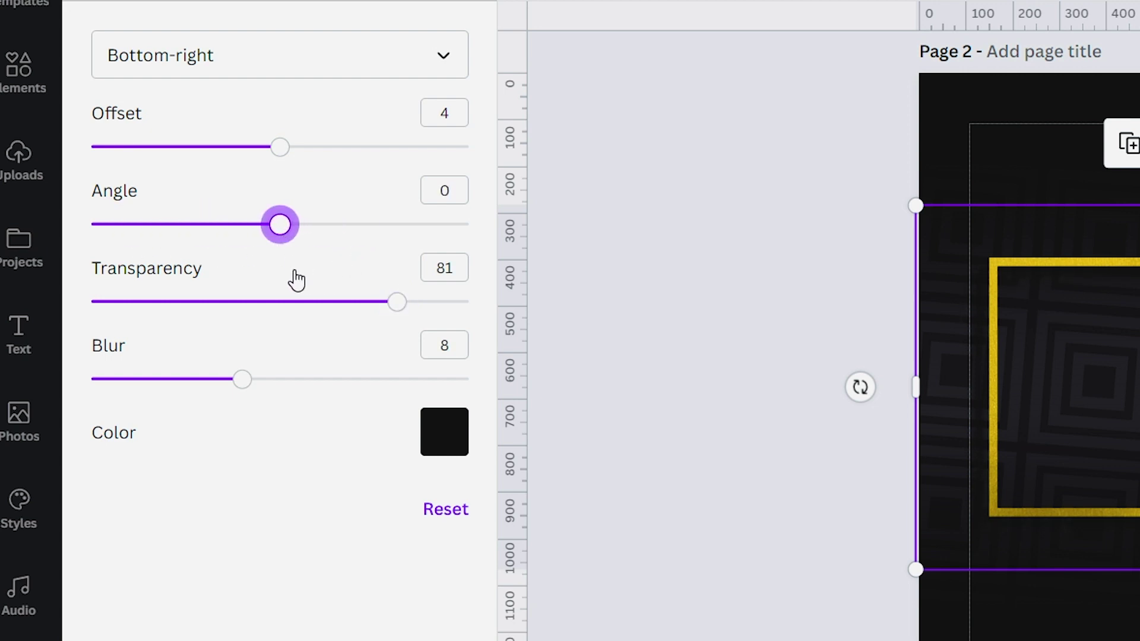
pyautogui.click(398, 621)
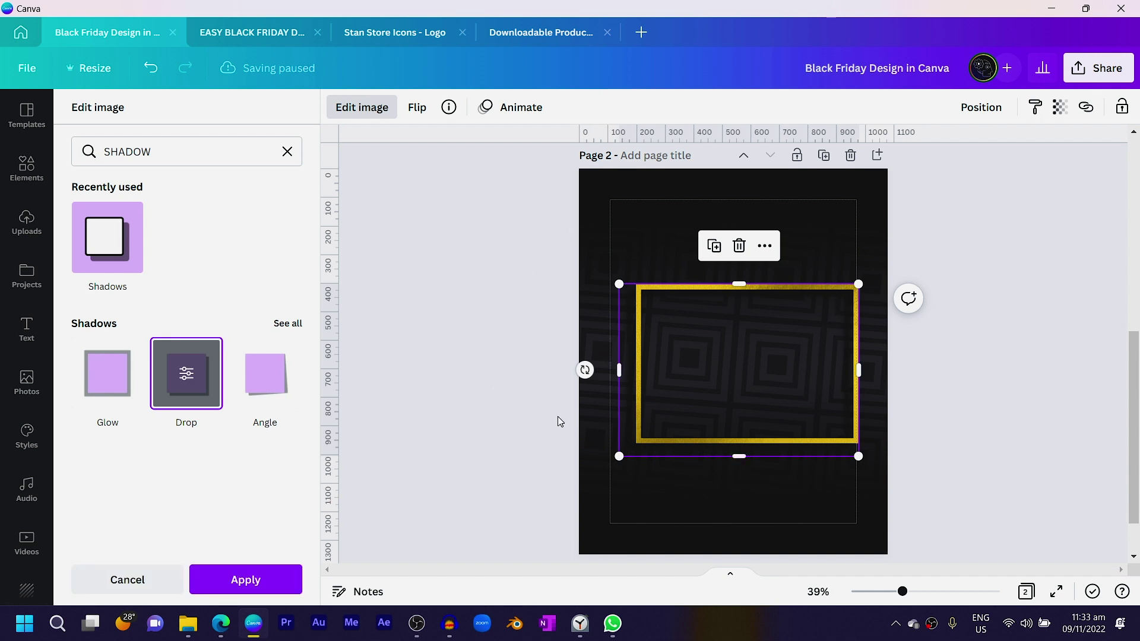
pyautogui.click(305, 580)
# Step: Move the shadowed gold frame back to the horizontal centre of the page
pyautogui.moveTo(725, 369); pyautogui.dragTo(712, 369)
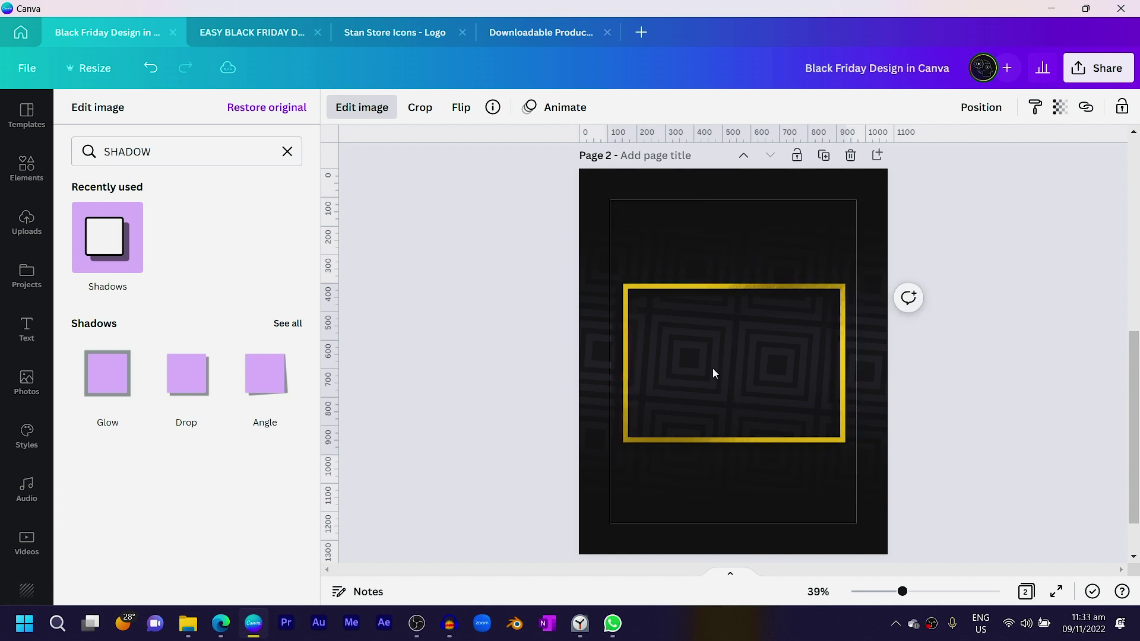
pyautogui.click(713, 368)
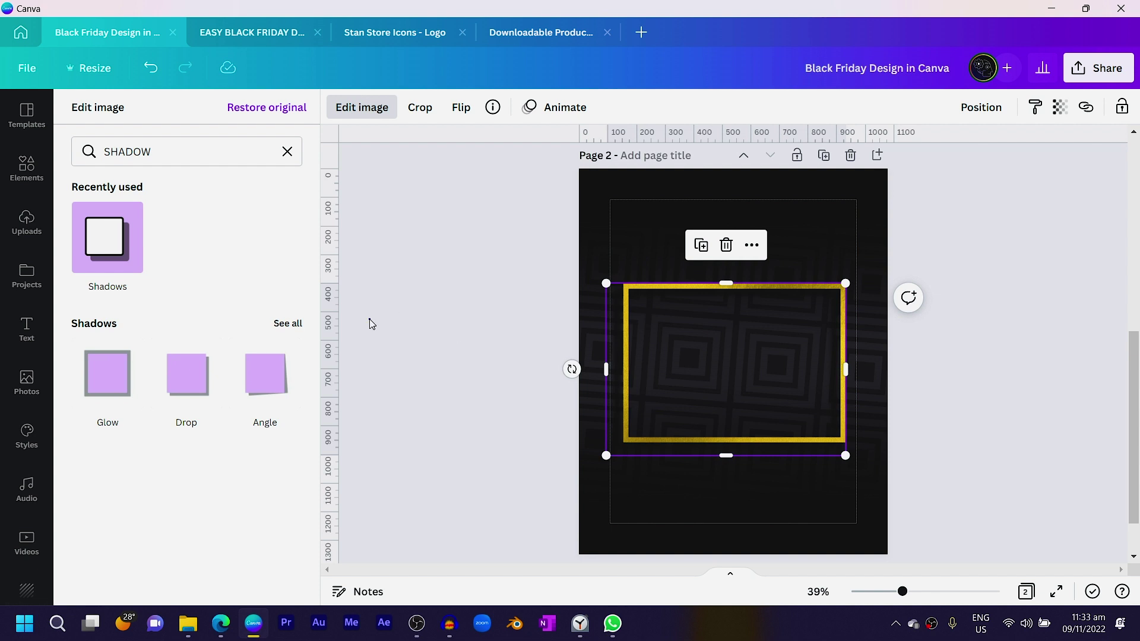
pyautogui.press('Escape')
# Step: Add the text "BLACK" inside the gold frame and enlarge it to font size 167
pyautogui.click(590, 206)
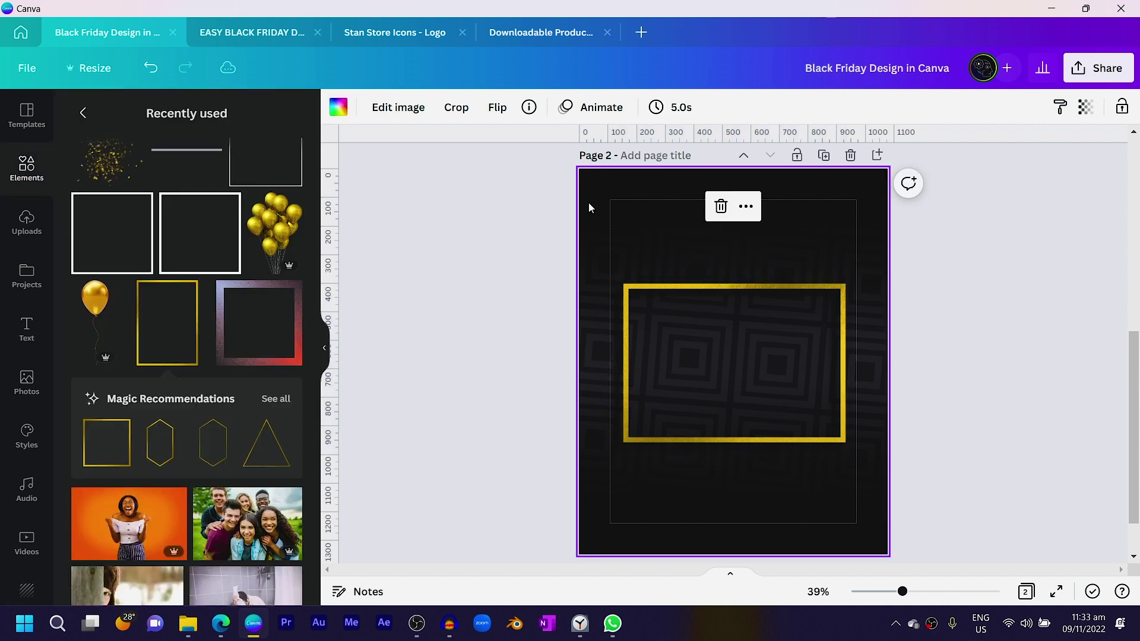
pyautogui.press('t')
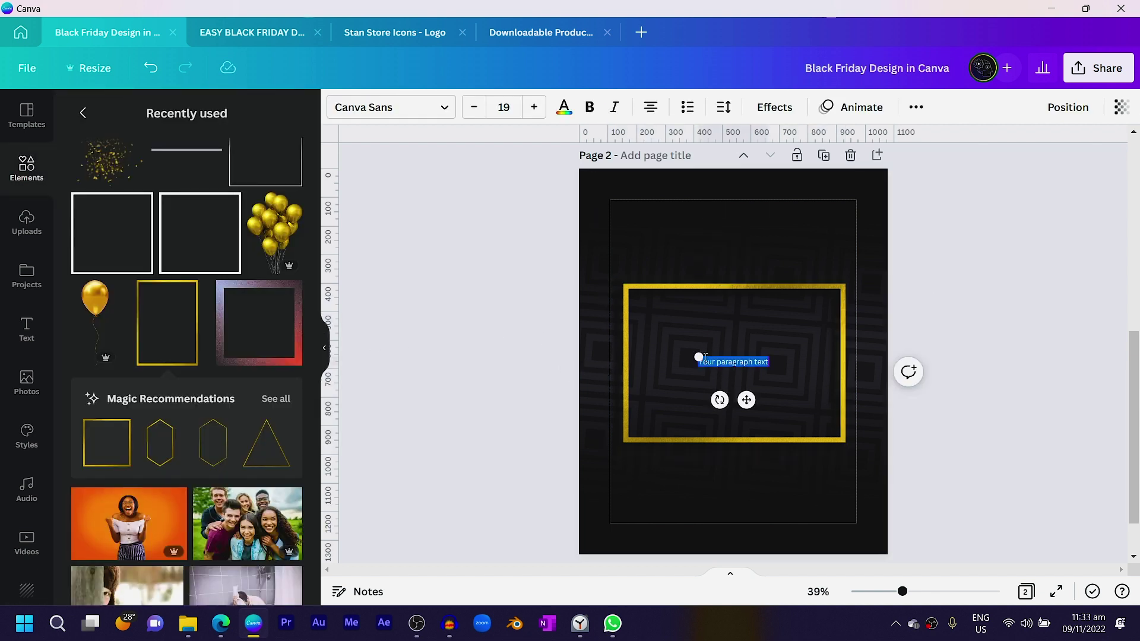
pyautogui.press('capslock')
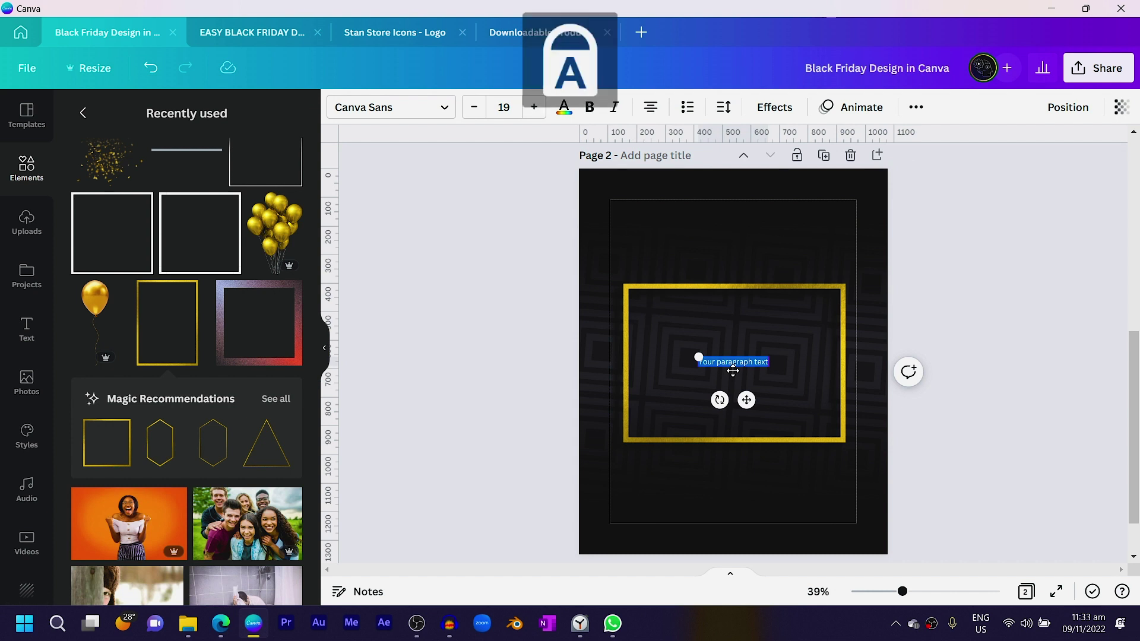
pyautogui.write('BLACK')
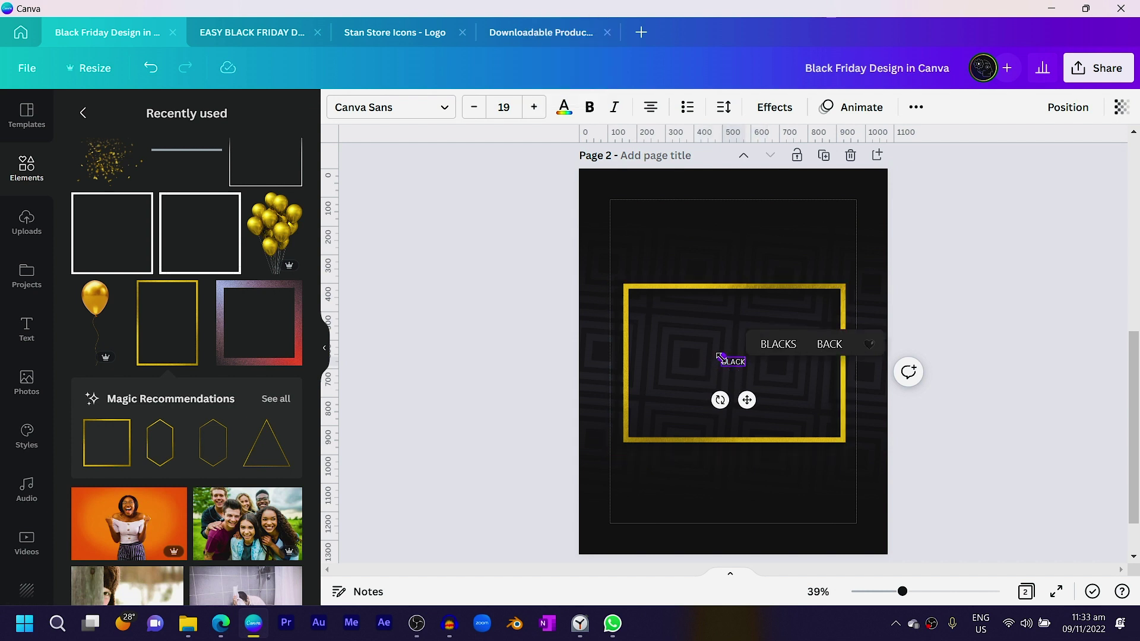
pyautogui.moveTo(720, 357); pyautogui.dragTo(630, 323)
# Step: Change the font of the "BLACK" text to the uploaded Champion Gothic Featherweight
pyautogui.doubleClick(684, 344)
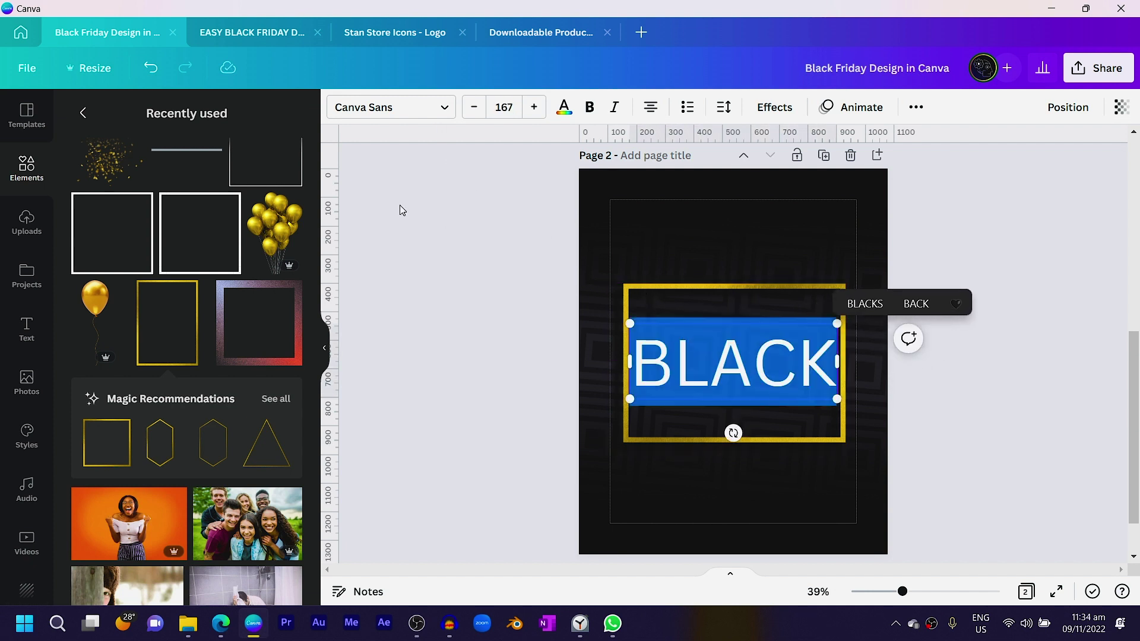
pyautogui.click(382, 107)
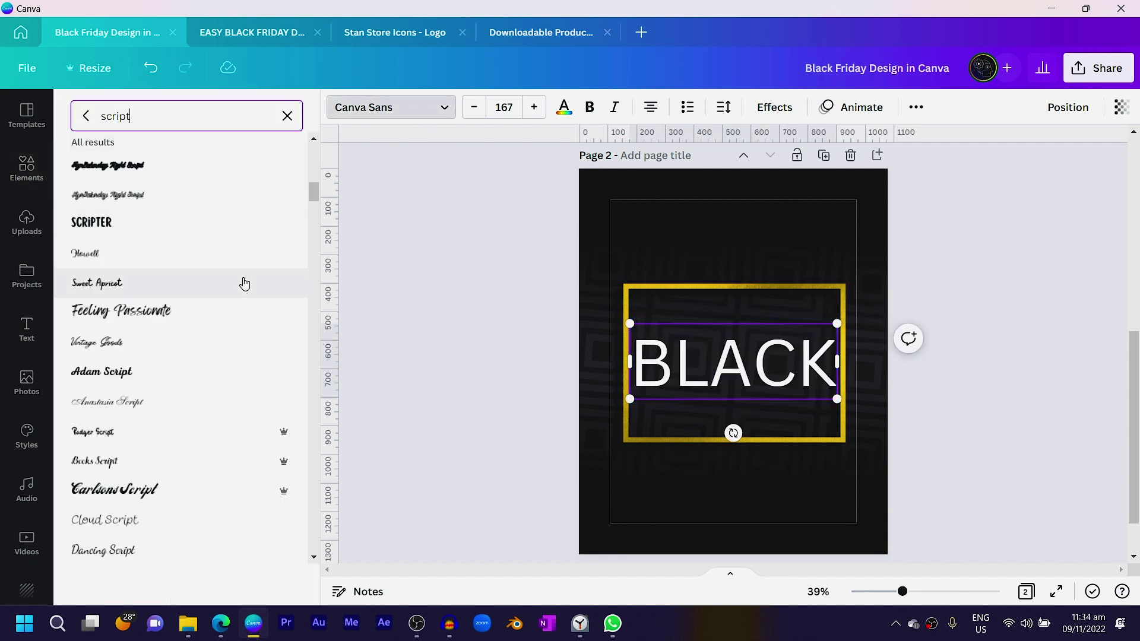
pyautogui.click(87, 117)
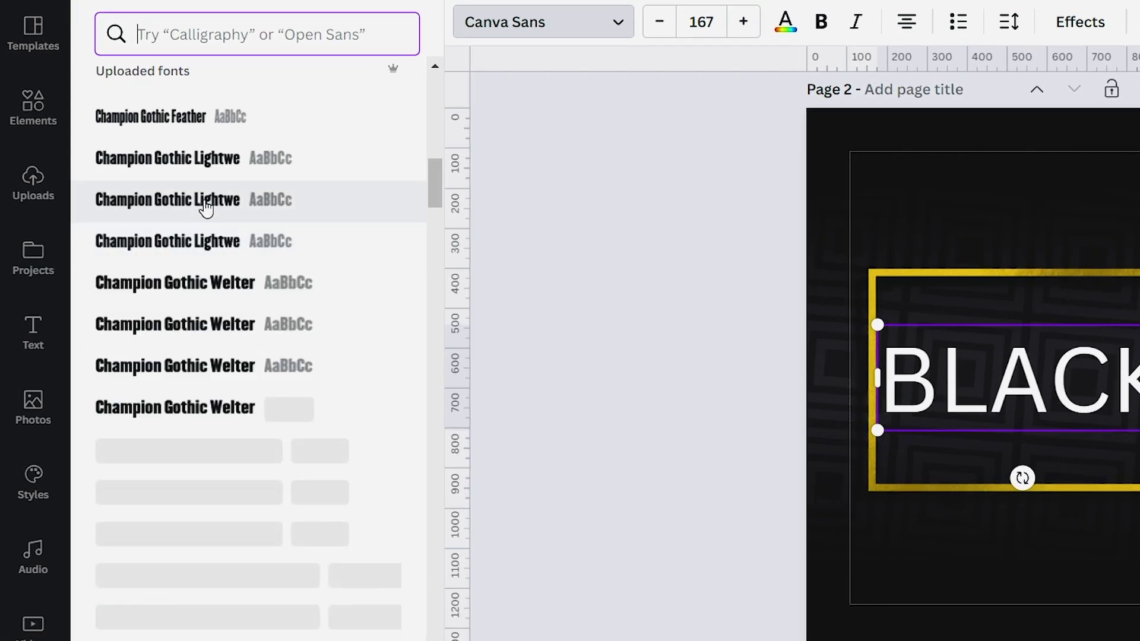
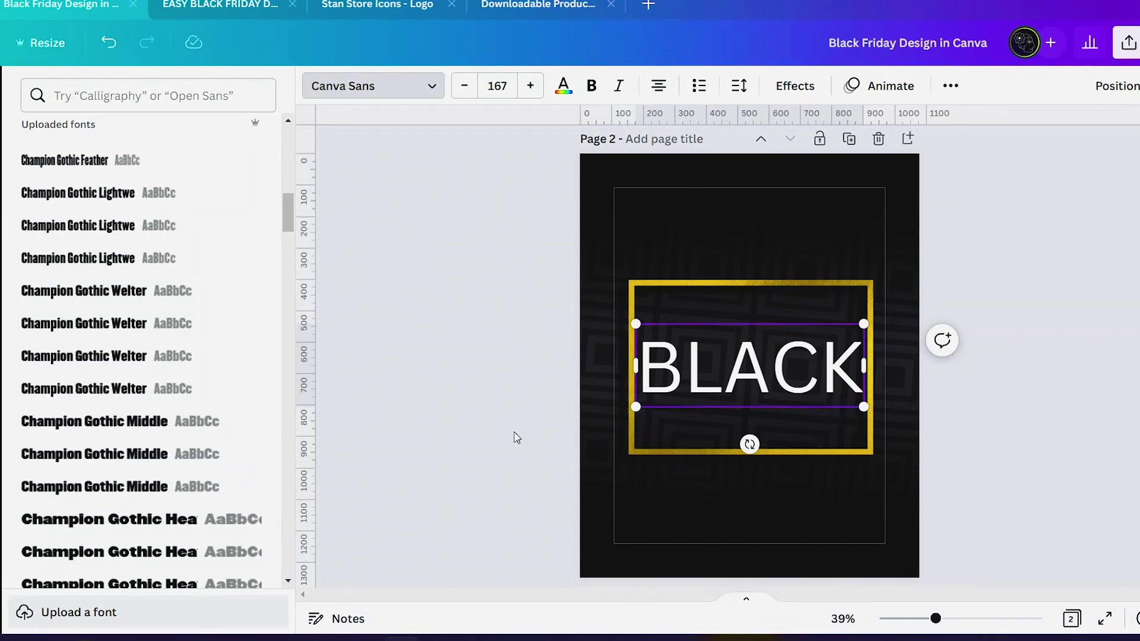
pyautogui.click(63, 172)
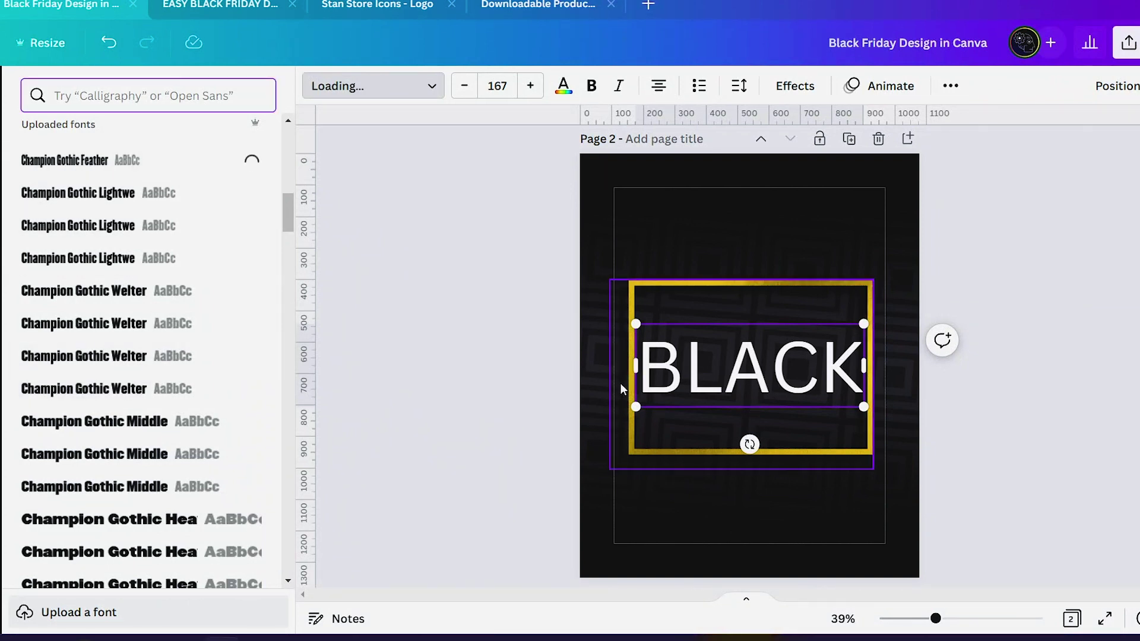
pyautogui.doubleClick(723, 350)
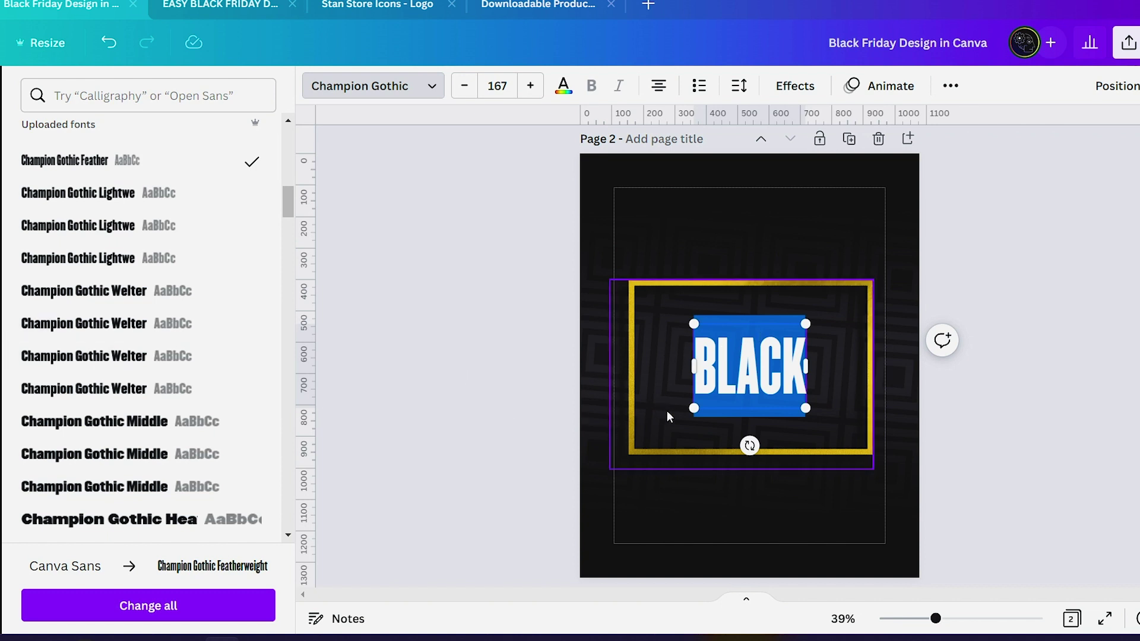
# Step: Enlarge the "BLACK" text to font size 321 to fill the gold frame and colour it with the document's gold
pyautogui.moveTo(694, 407); pyautogui.dragTo(643, 447)
pyautogui.click(509, 383)
pyautogui.click(692, 369)
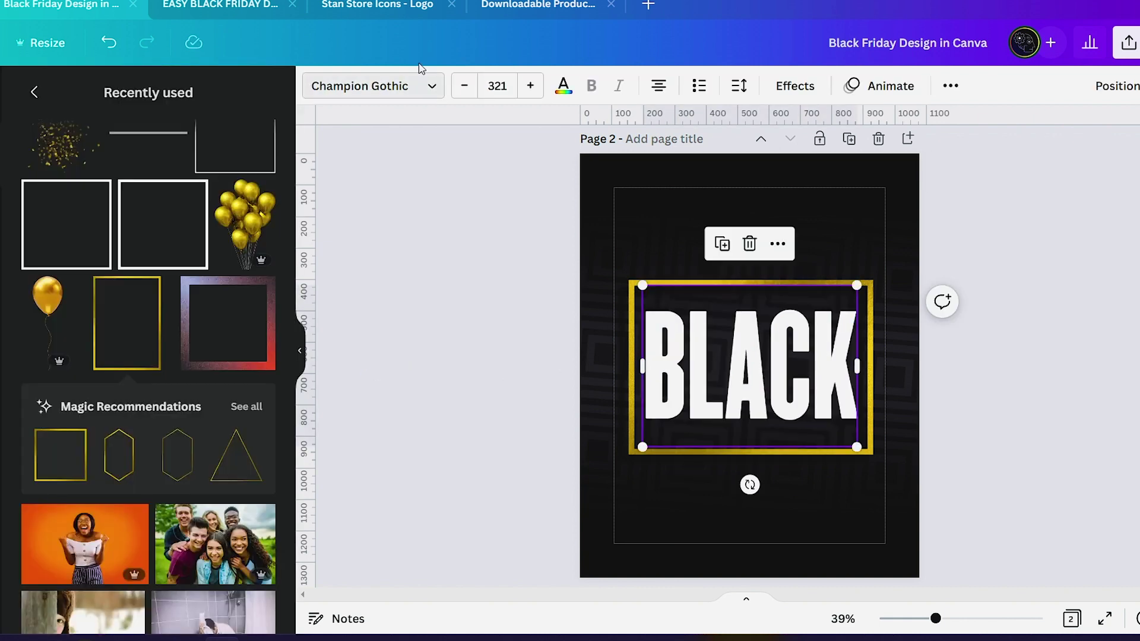
pyautogui.click(563, 85)
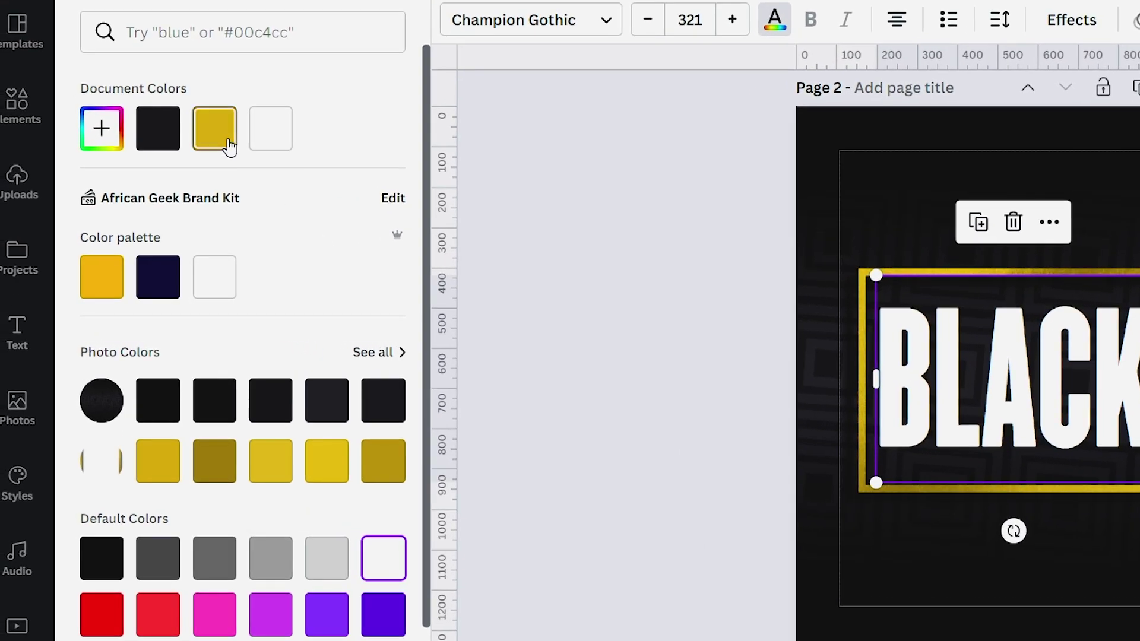
pyautogui.click(229, 146)
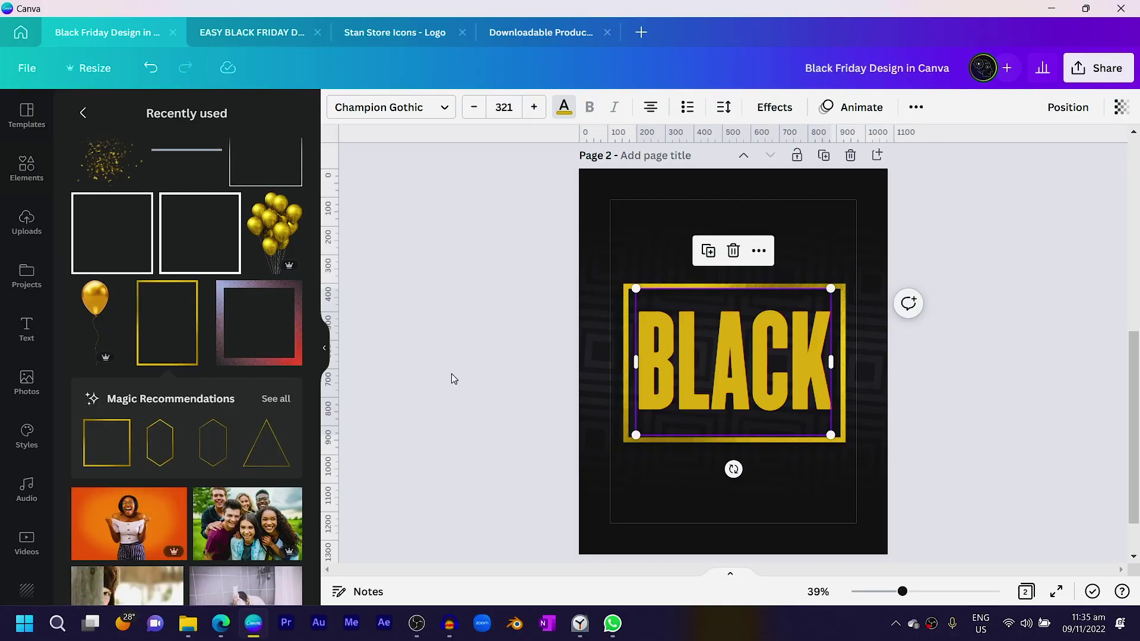
# Step: Apply a Shadow effect to the gold "BLACK" text with blur 42 and transparency 18
pyautogui.click(616, 396)
pyautogui.click(814, 358)
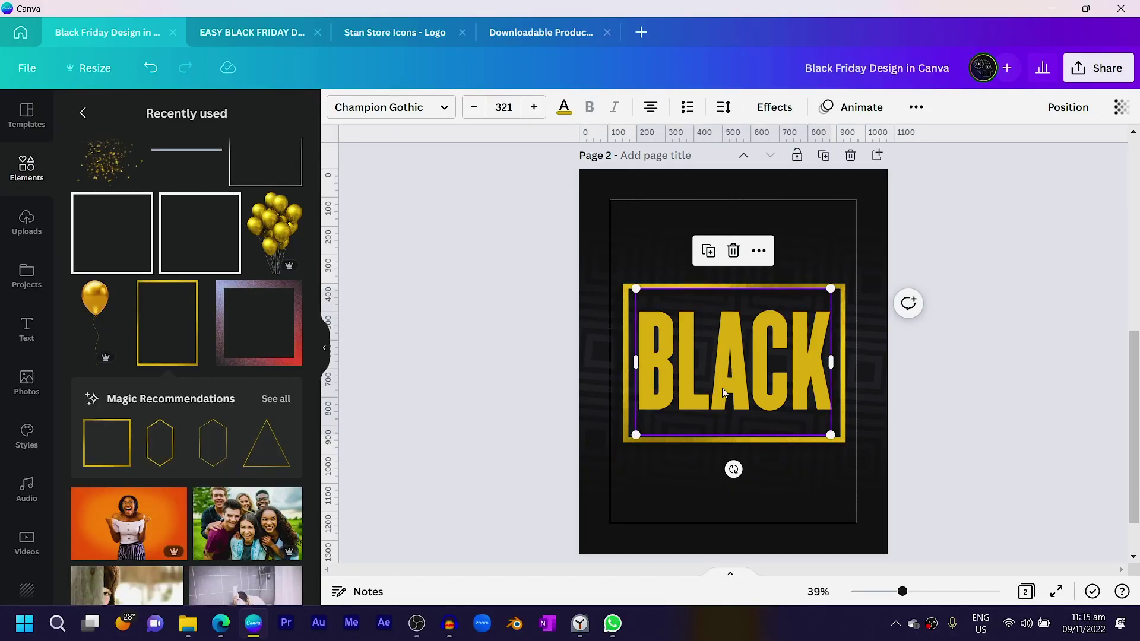
pyautogui.click(793, 111)
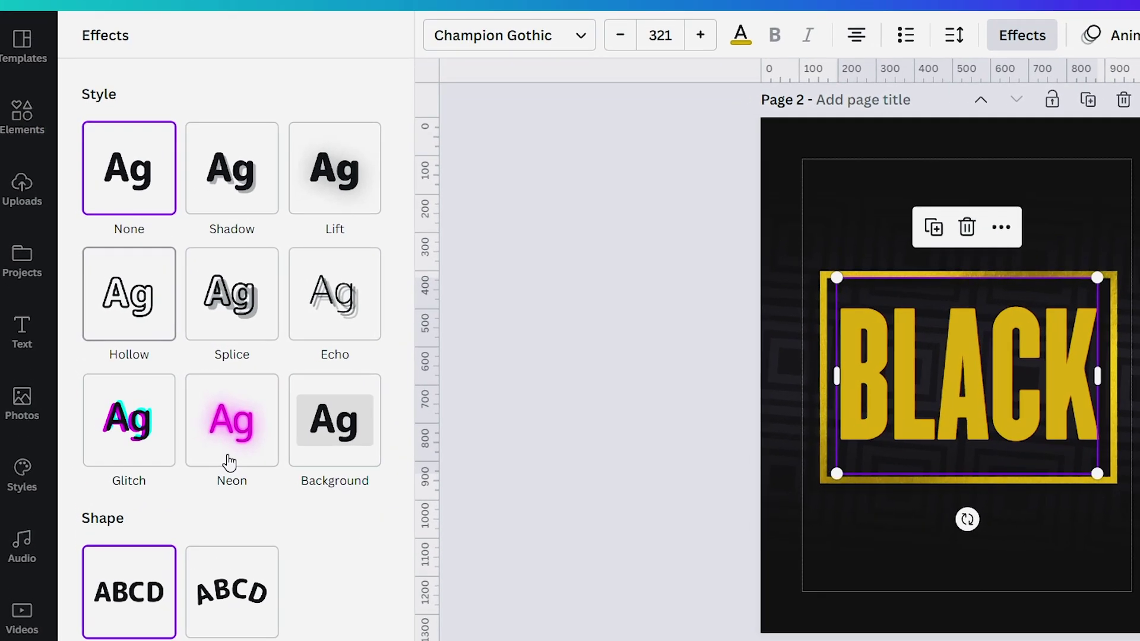
pyautogui.click(256, 190)
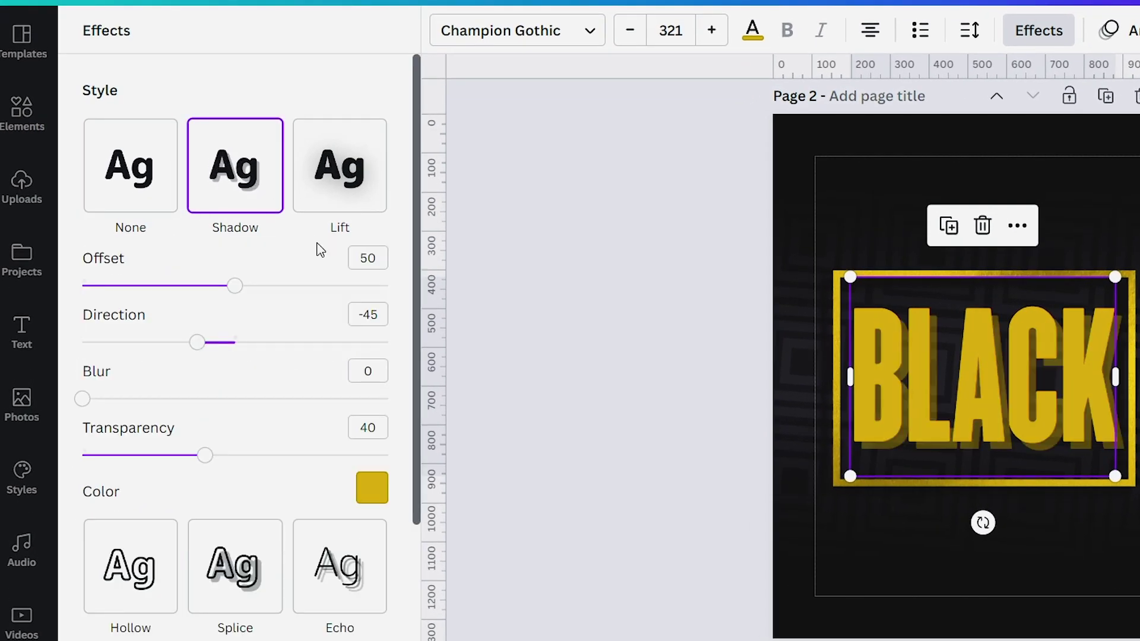
pyautogui.moveTo(81, 401); pyautogui.dragTo(212, 410)
pyautogui.moveTo(215, 461); pyautogui.dragTo(138, 469)
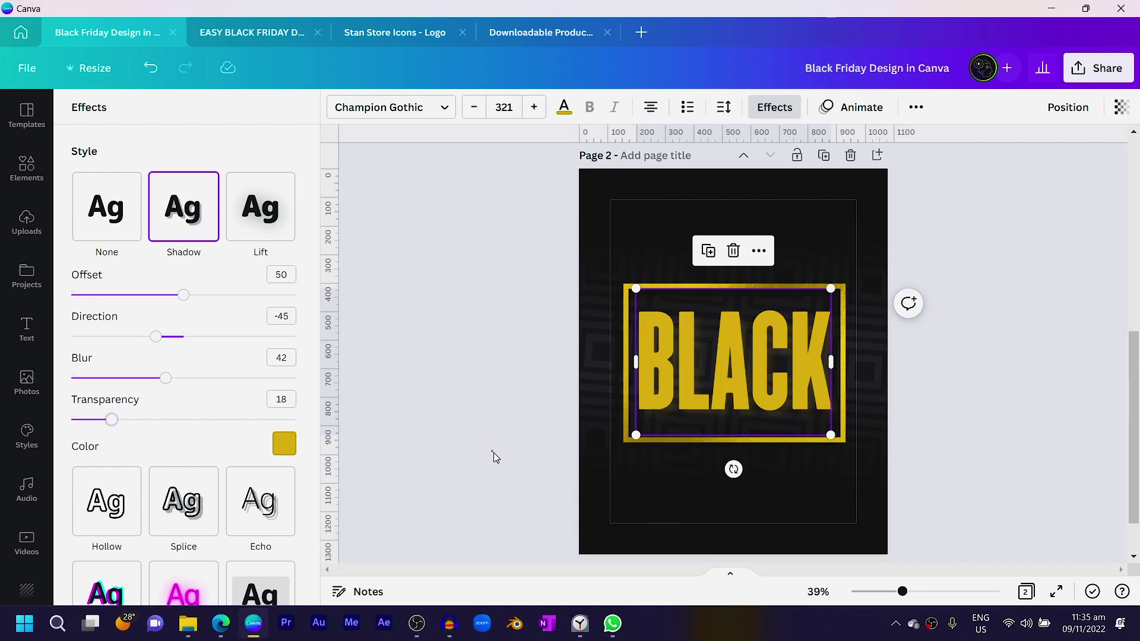
# Step: Duplicate the shadowed "BLACK" text and align the copy exactly over the original
pyautogui.click(641, 509)
pyautogui.click(675, 396)
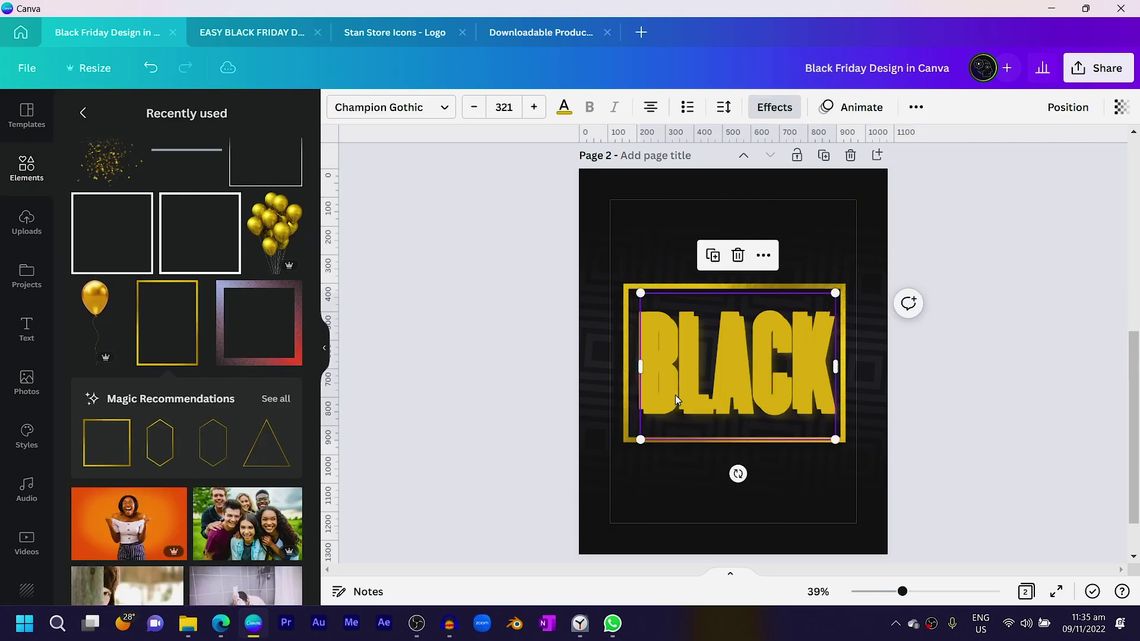
pyautogui.moveTo(699, 397); pyautogui.dragTo(693, 394)
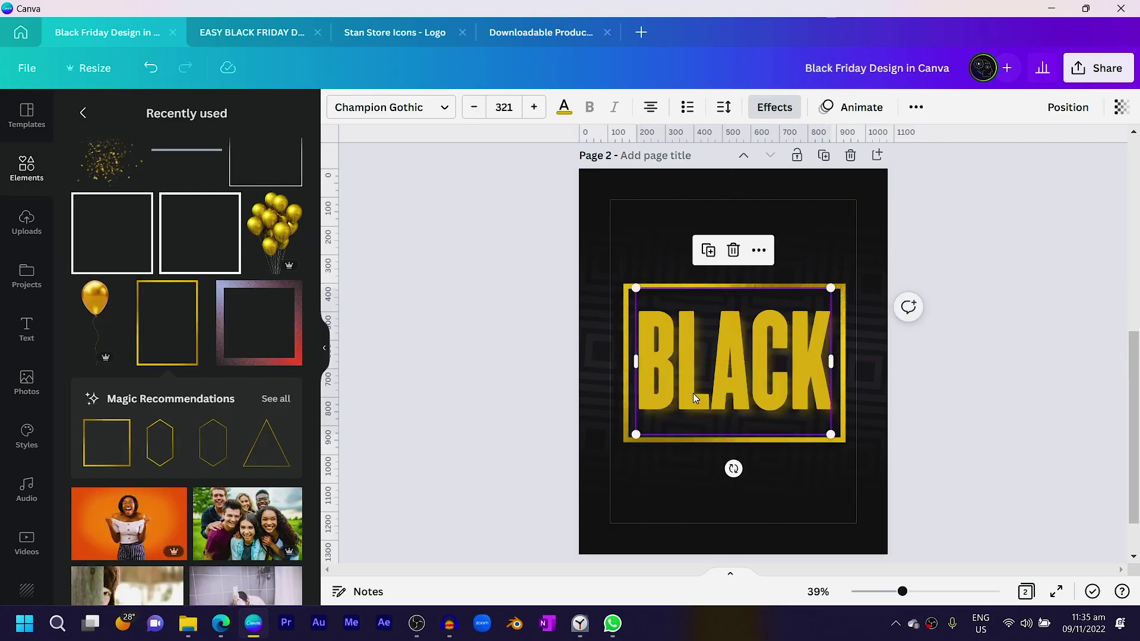
# Step: Switch the top "BLACK" copy to the Splice effect and set the effect colour to the document's black
pyautogui.click(777, 110)
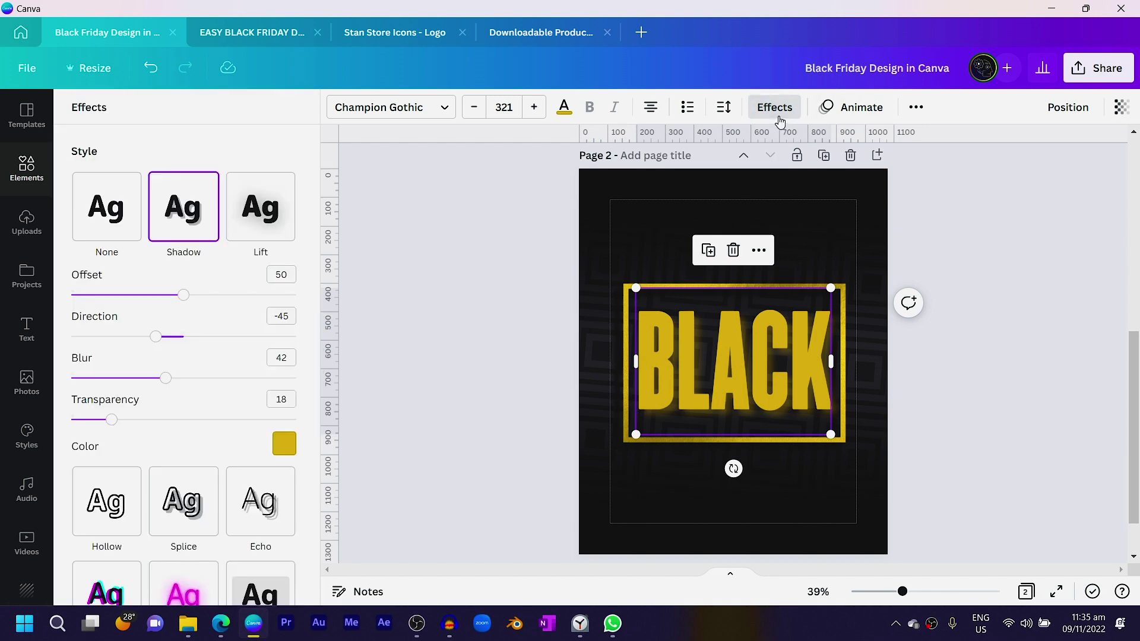
pyautogui.scroll(-2, 173, 380)
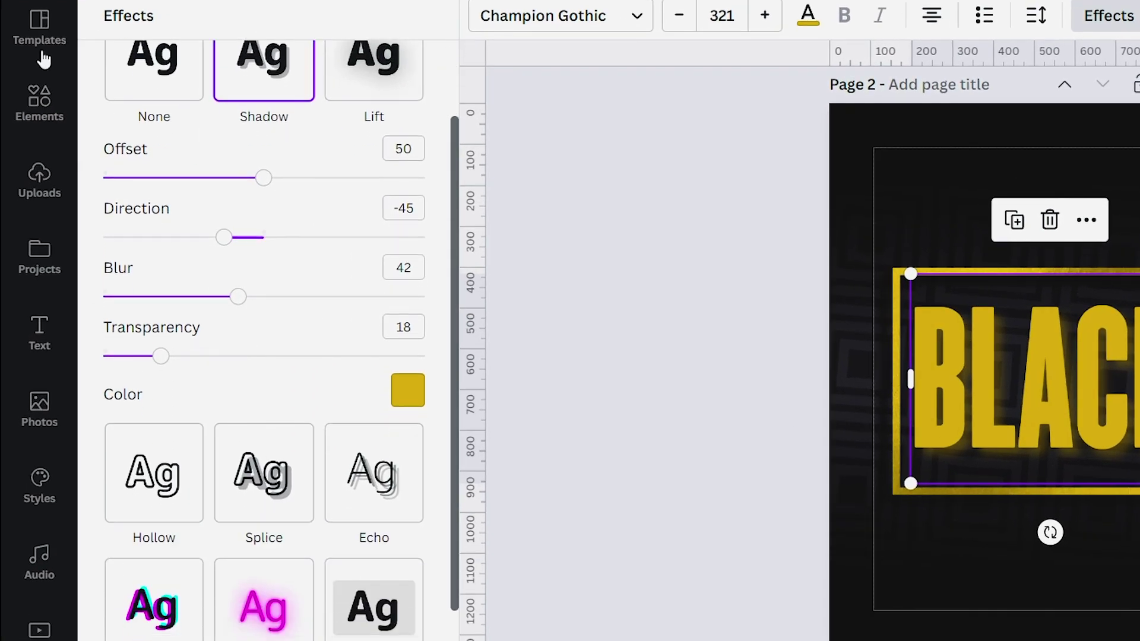
pyautogui.click(268, 522)
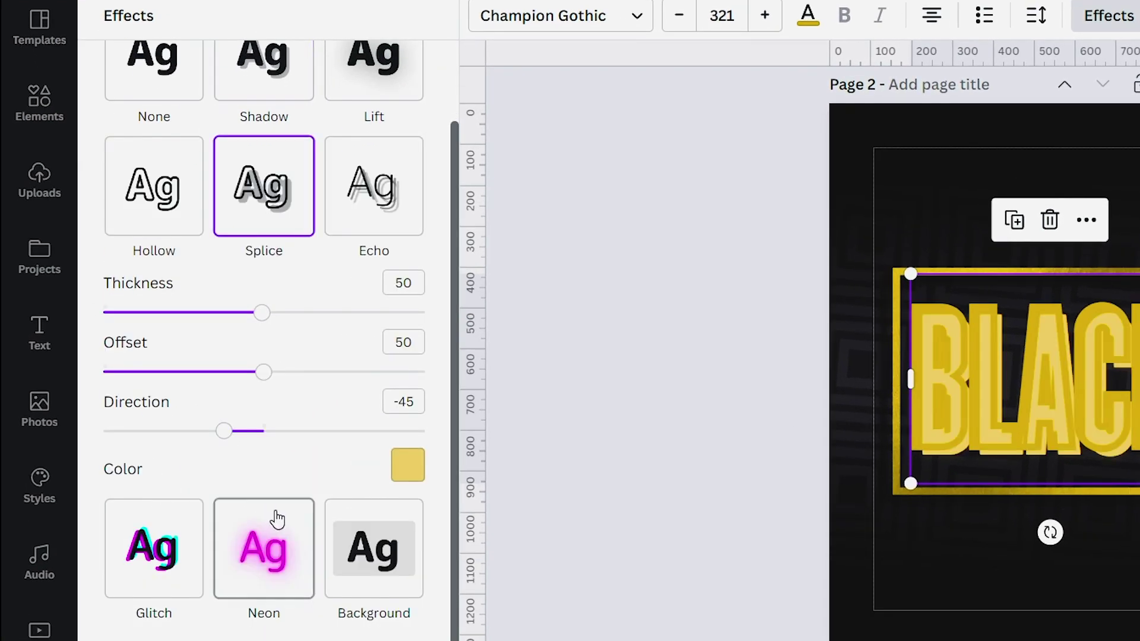
pyautogui.click(408, 465)
pyautogui.click(190, 150)
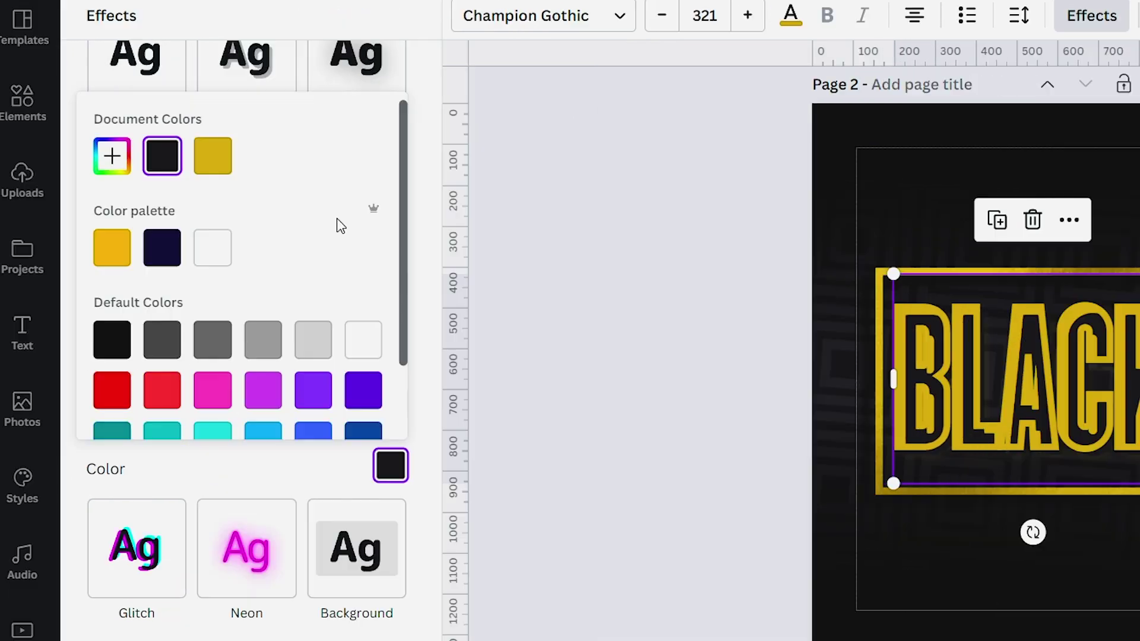
pyautogui.click(214, 346)
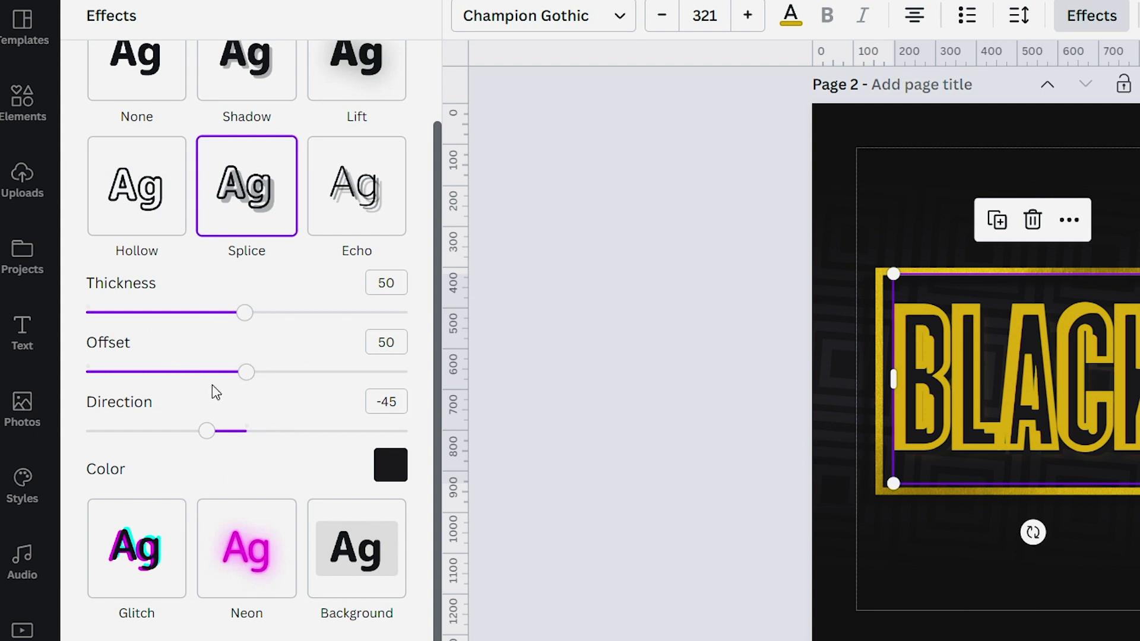
# Step: Reduce the Splice thickness and offset so the "BLACK" text has only a thin gold outline around its black fill
pyautogui.moveTo(244, 324); pyautogui.dragTo(110, 366)
pyautogui.moveTo(252, 383); pyautogui.dragTo(118, 387)
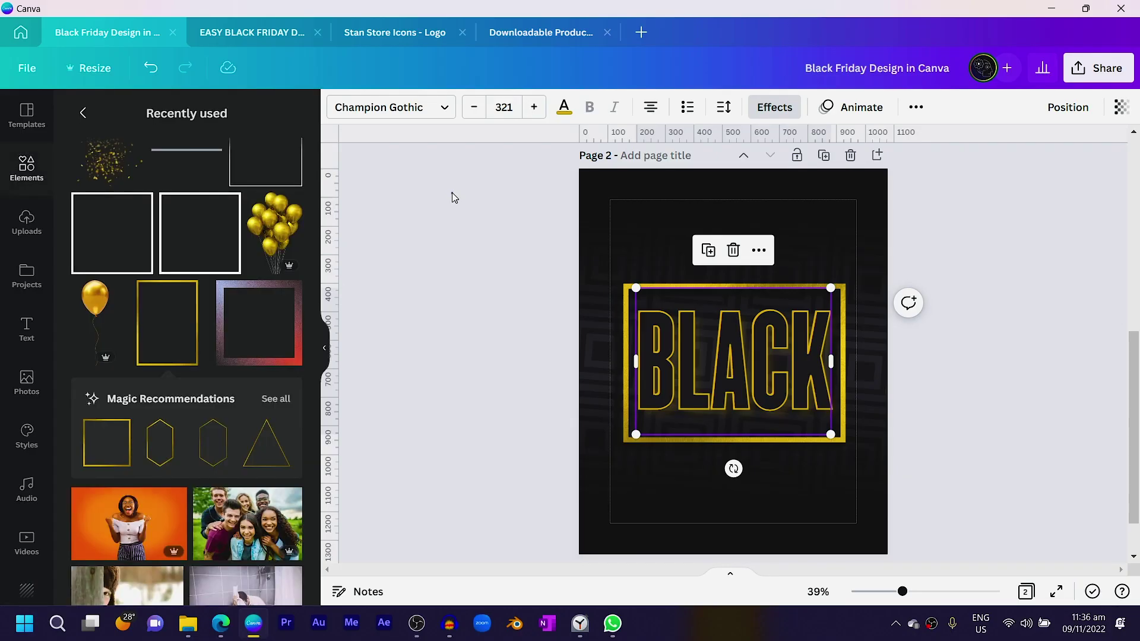
pyautogui.click(451, 192)
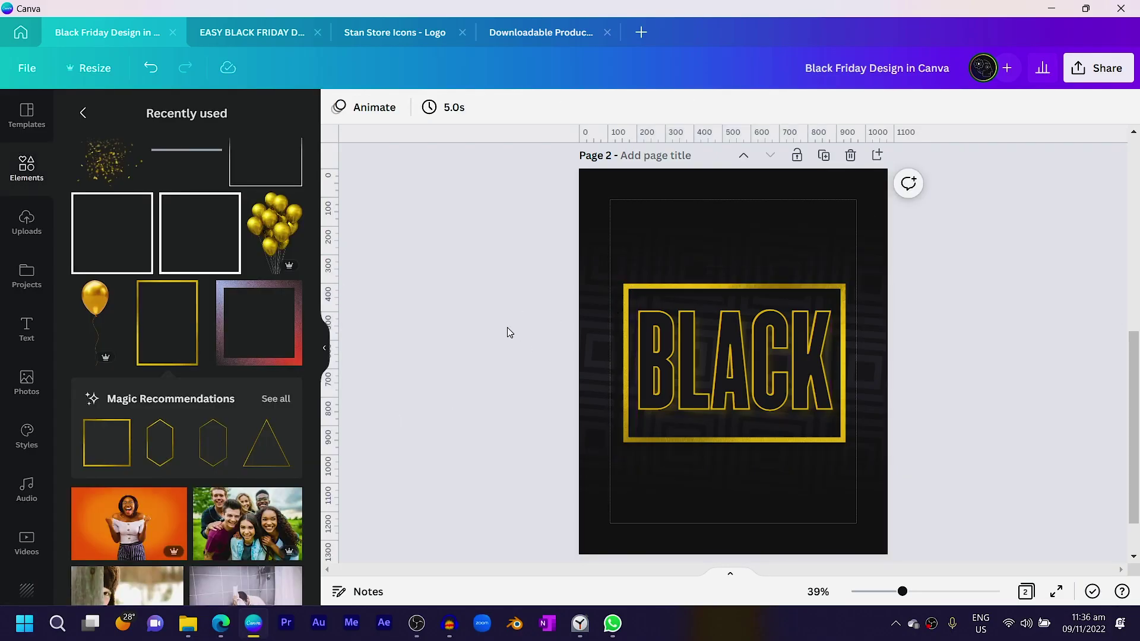
# Step: Add the bunch of gold balloons from the recently used elements and place it at the top centre of the gold frame
pyautogui.moveTo(279, 249)
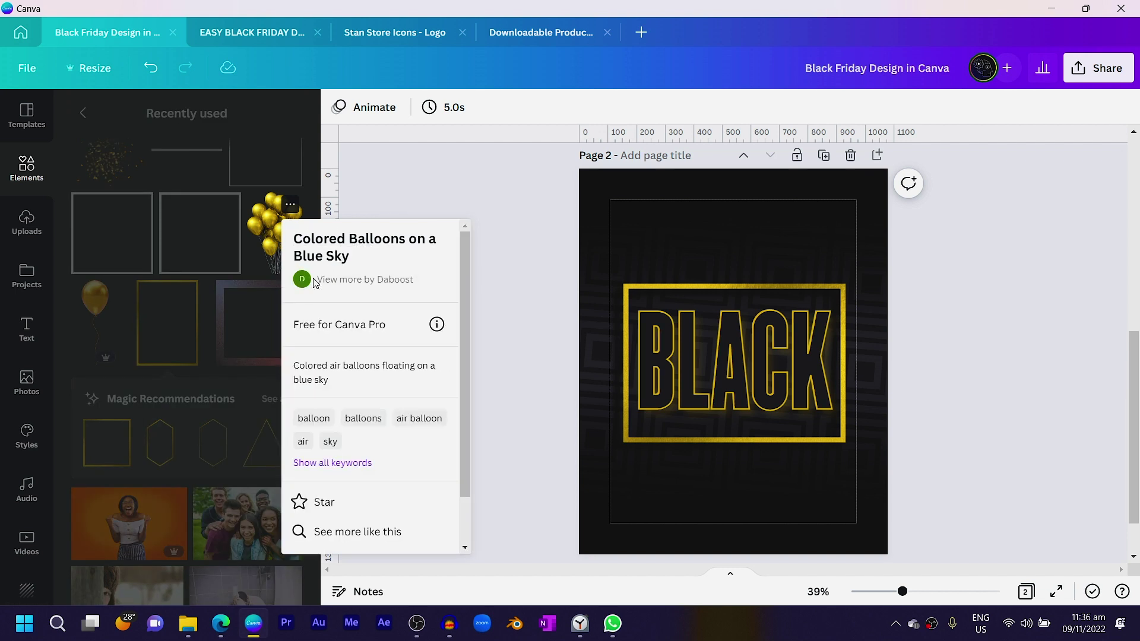
pyautogui.click(261, 241)
pyautogui.click(260, 240)
pyautogui.moveTo(718, 359); pyautogui.dragTo(725, 250)
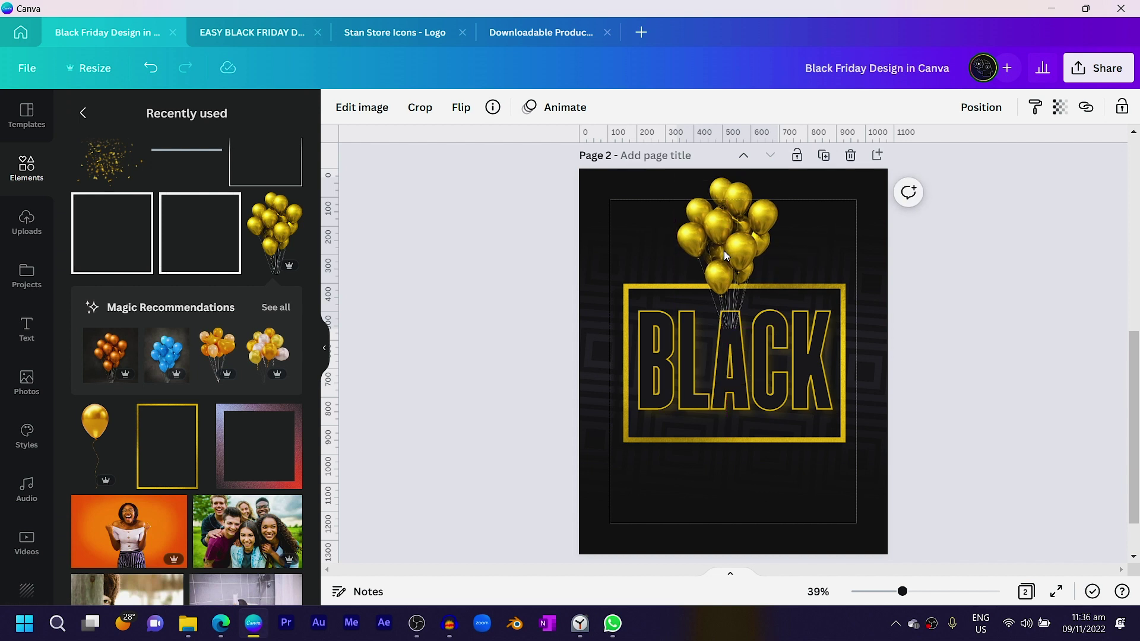
# Step: Duplicate the balloon bunch twice, tilting one copy to the right and the other to the left of the original
pyautogui.click(724, 251)
pyautogui.moveTo(817, 257); pyautogui.dragTo(861, 321)
pyautogui.moveTo(734, 267); pyautogui.dragTo(755, 262)
pyautogui.moveTo(772, 351); pyautogui.dragTo(855, 244)
pyautogui.moveTo(779, 271); pyautogui.dragTo(701, 261)
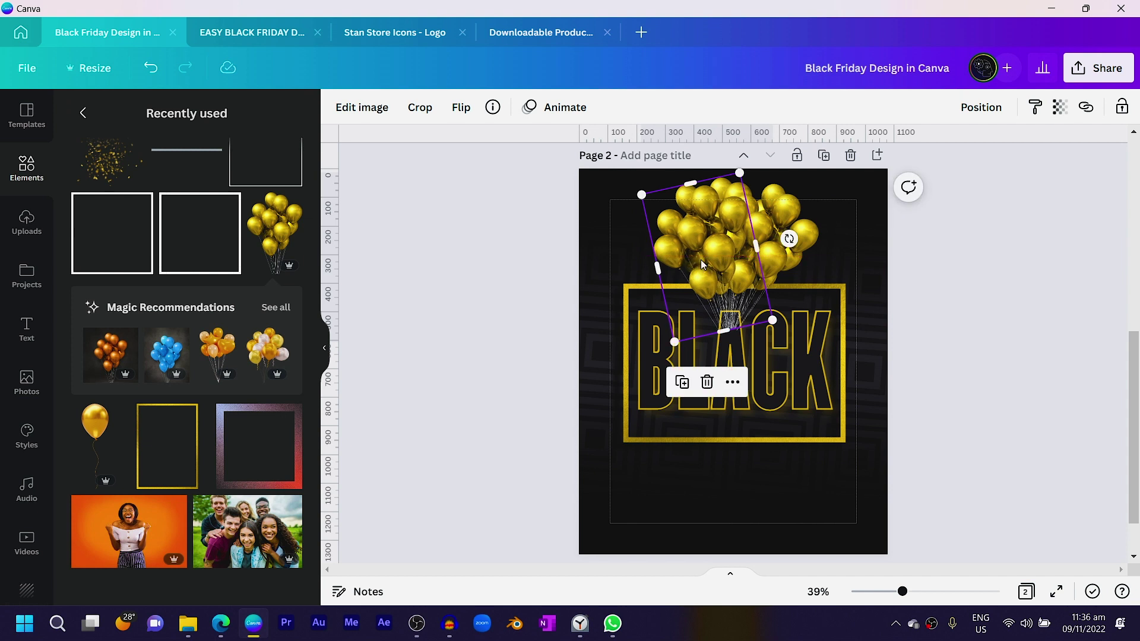
# Step: Select all three balloon bunches together and send them backward behind the "BLACK" text
pyautogui.keyDown('shift'); pyautogui.click(764, 190); pyautogui.keyUp('shift')
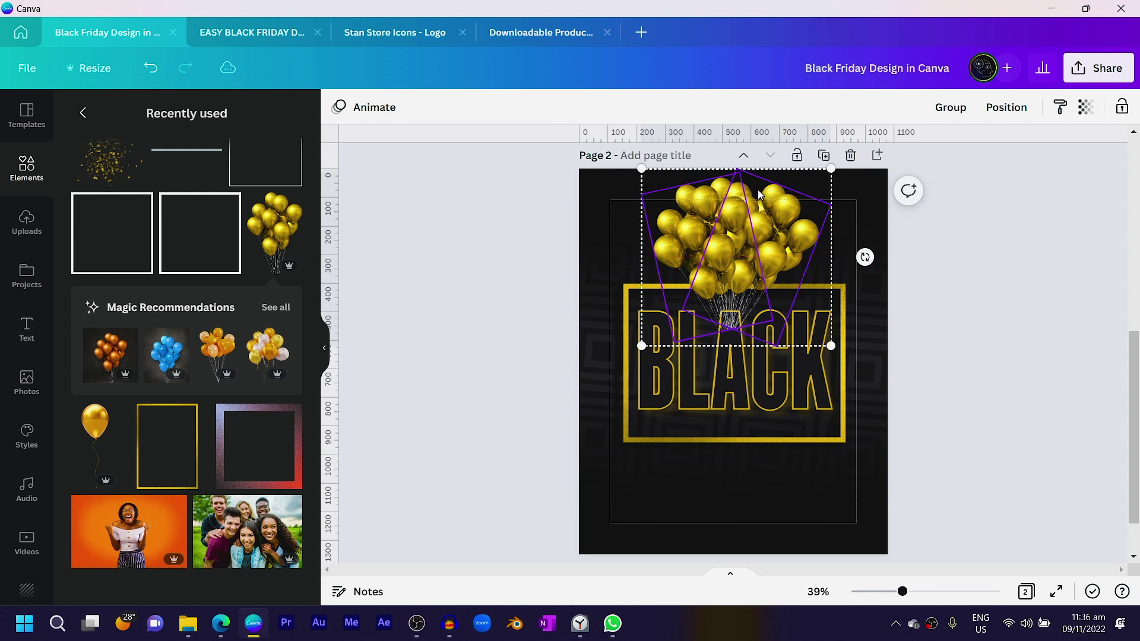
pyautogui.click(558, 237)
pyautogui.click(725, 199)
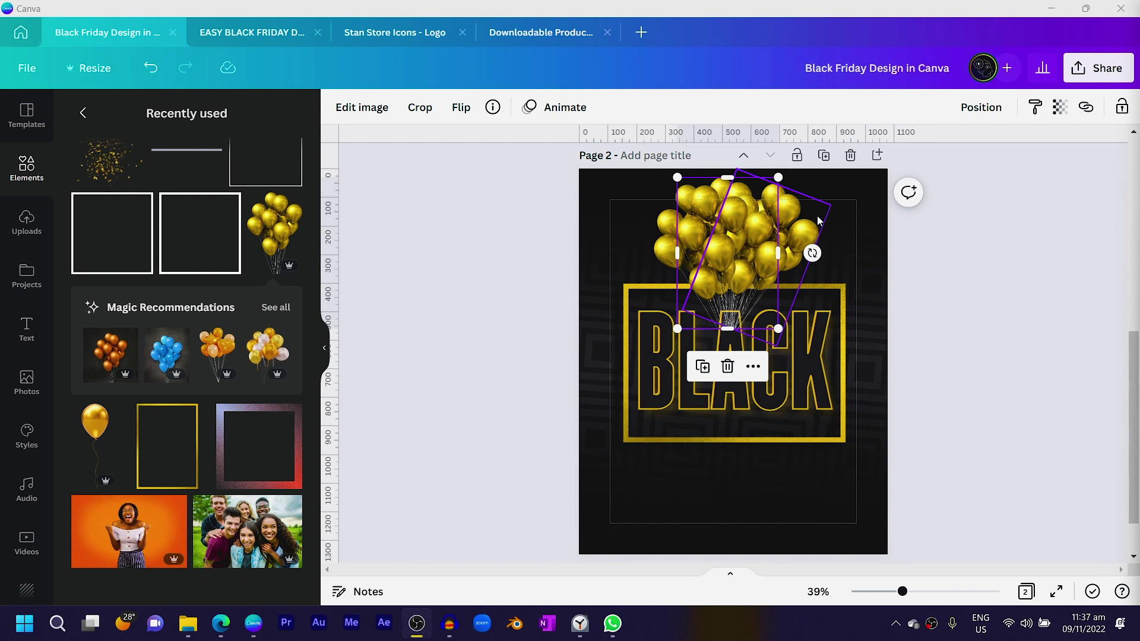
pyautogui.keyDown('shift'); pyautogui.click(815, 230); pyautogui.keyUp('shift')
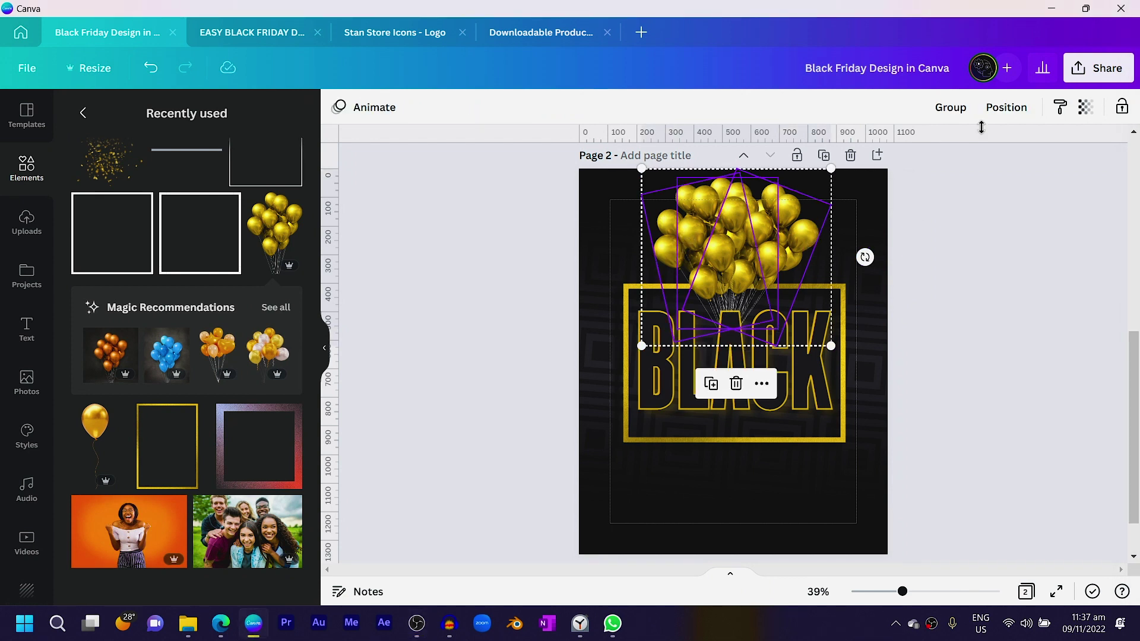
pyautogui.click(1008, 107)
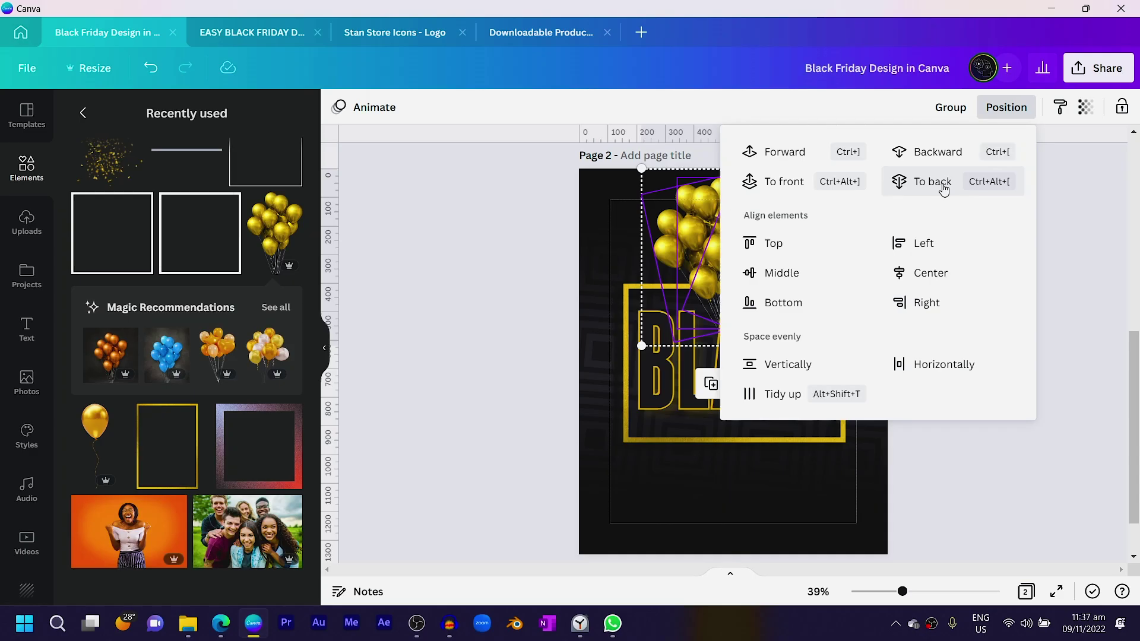
pyautogui.click(481, 302)
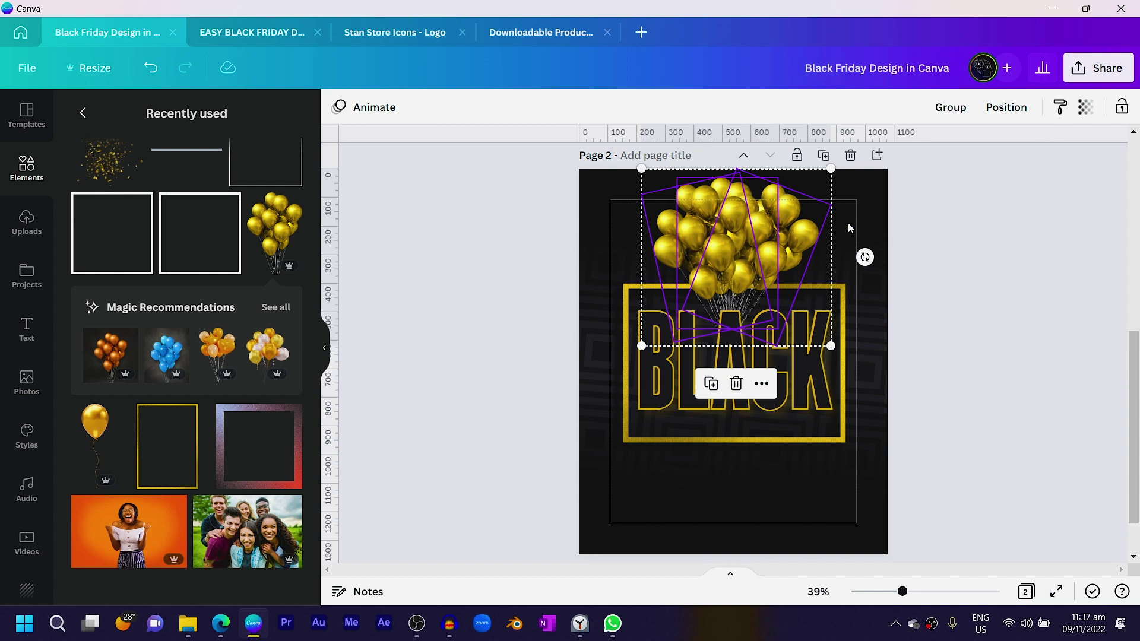
pyautogui.click(501, 252)
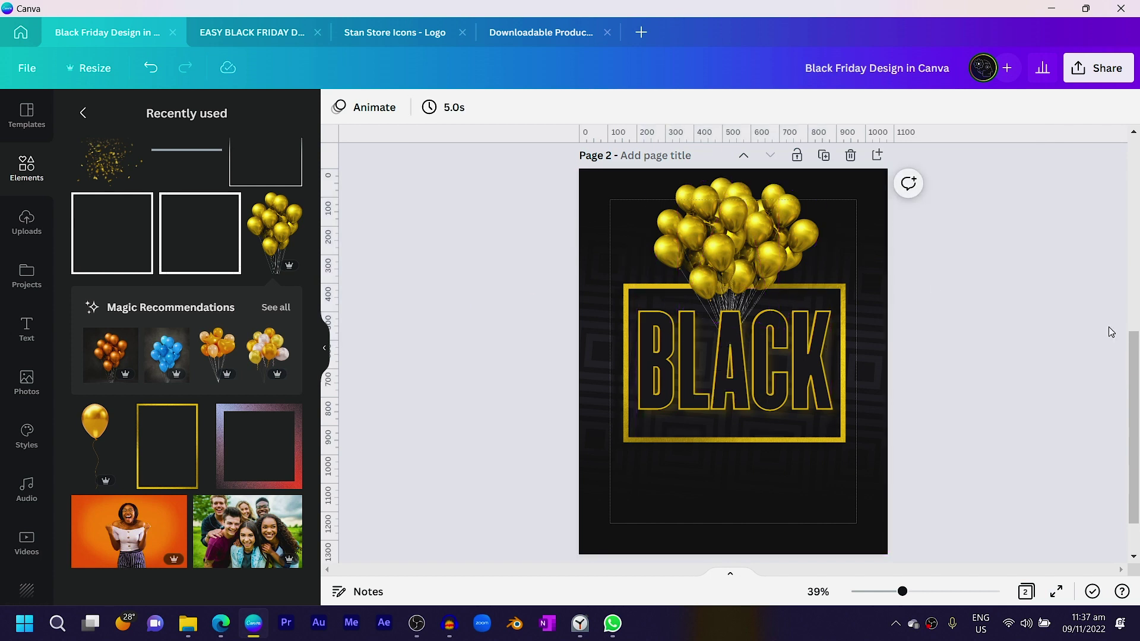
# Step: Add a new text box to page 2
pyautogui.click(668, 486)
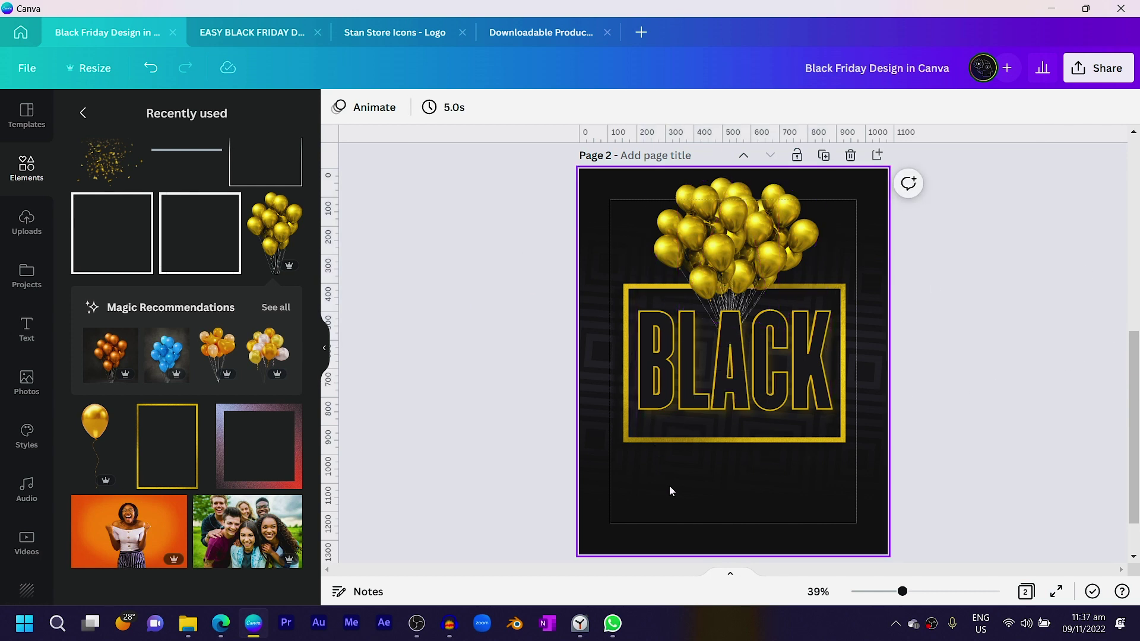
pyautogui.press('t')
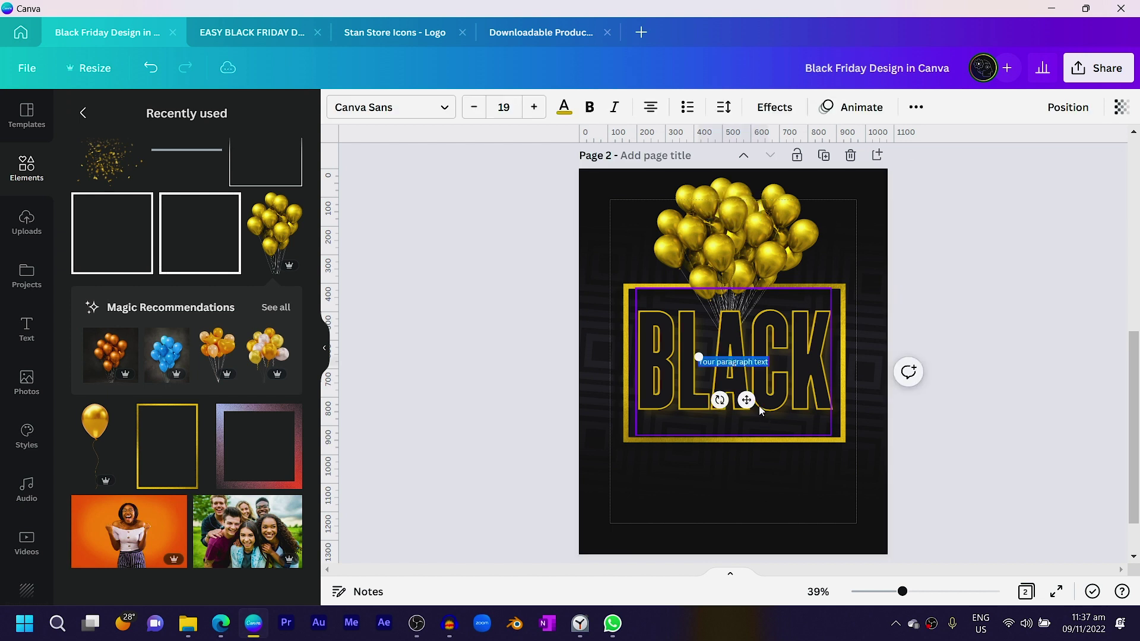